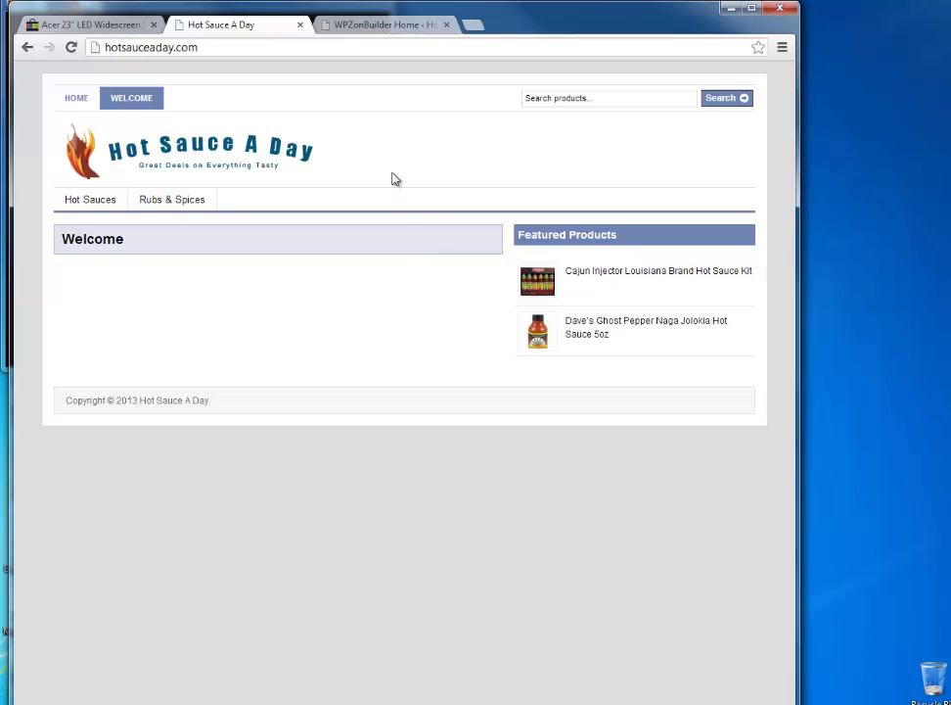
click(369, 34)
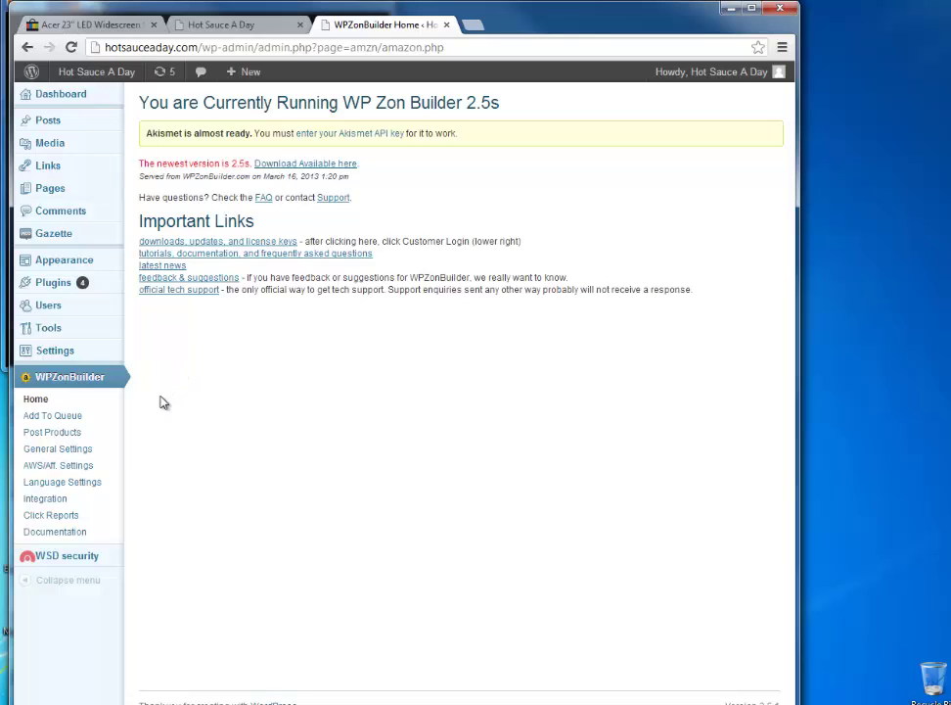
- Open WPZonBuilder's Add To Queue page and enter 'Ghost Pepper' as the search keywords
click(78, 417)
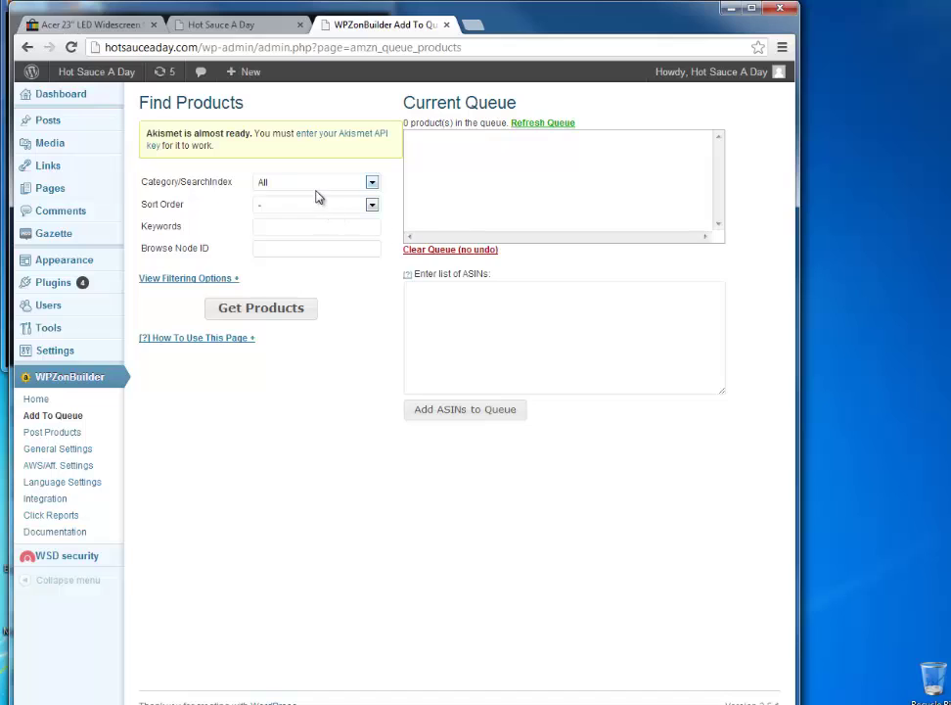
click(304, 228)
text(Ghost Pepper)
- Run the Get Products search for Ghost Pepper and browse the results
click(288, 311)
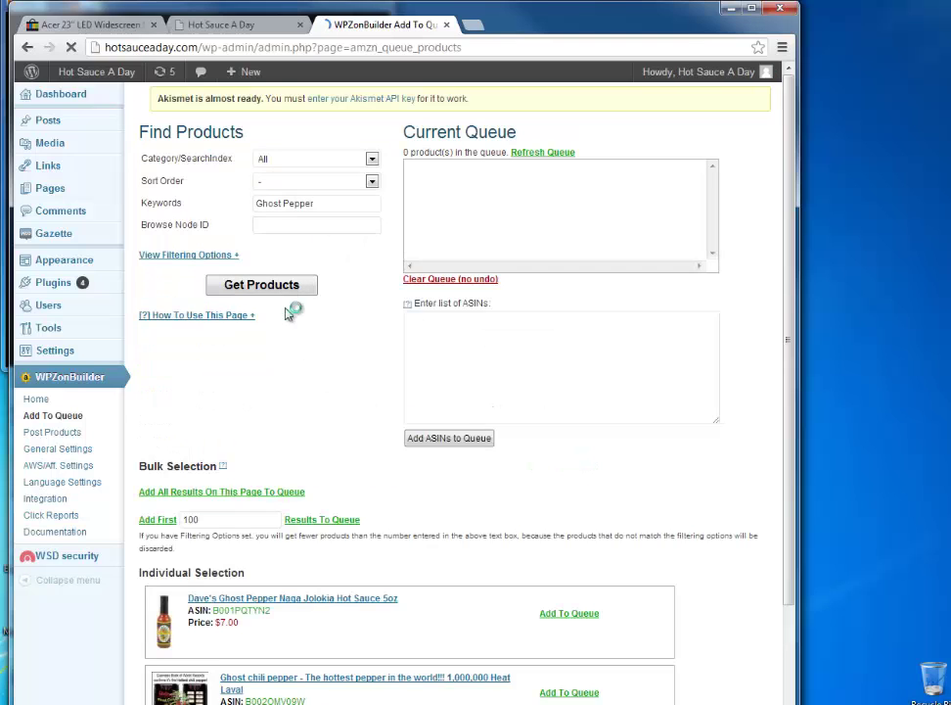
scroll(378, 364, down, 3)
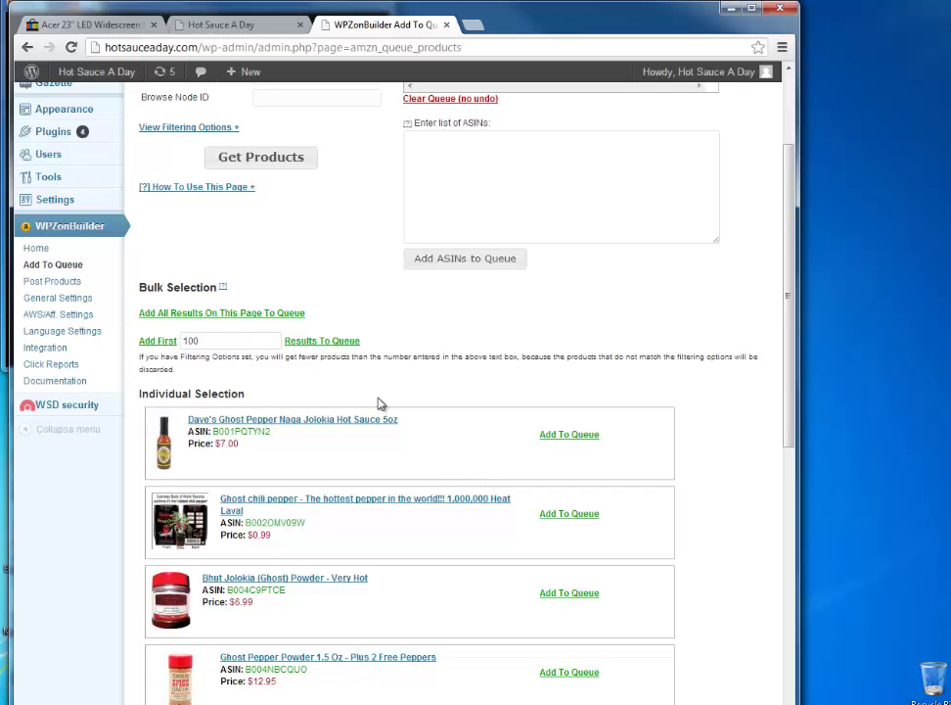
scroll(452, 453, up, 3)
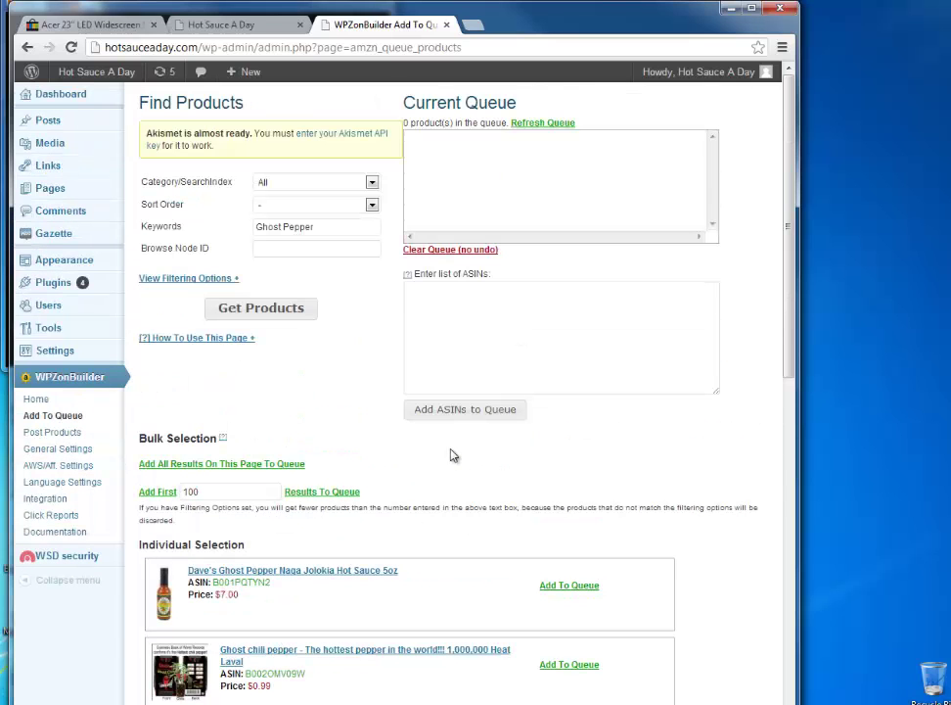
scroll(452, 453, down, 6)
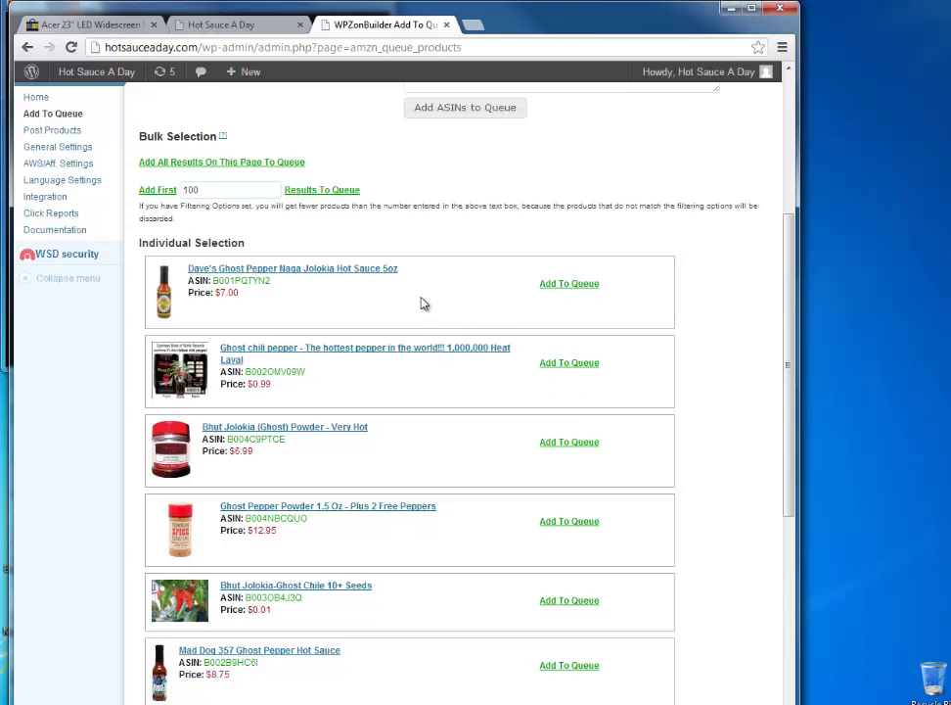
scroll(501, 367, down, 3)
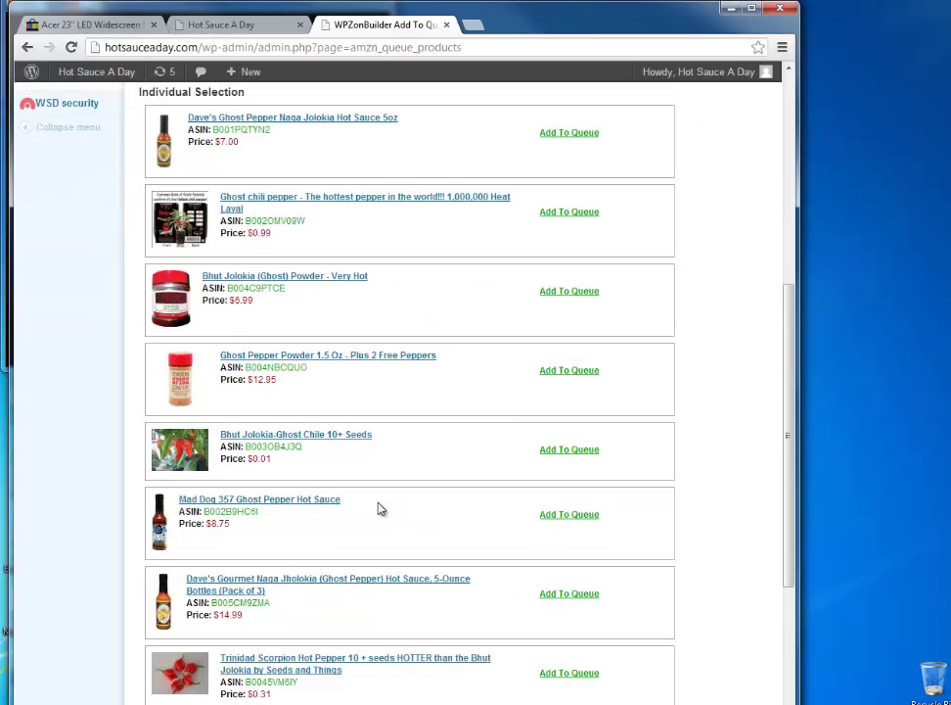
- Queue the Mad Dog 357, Dave's Gourmet Naga Jholokia and Ass Kickin Ghost Pepper sauces
click(562, 516)
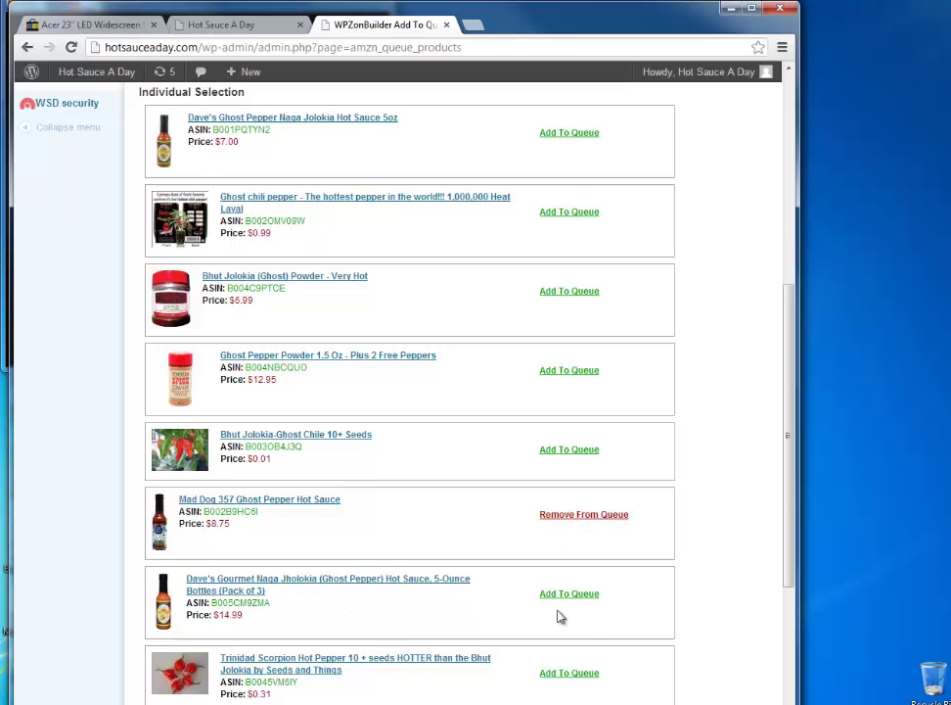
click(591, 599)
scroll(591, 604, down, 5)
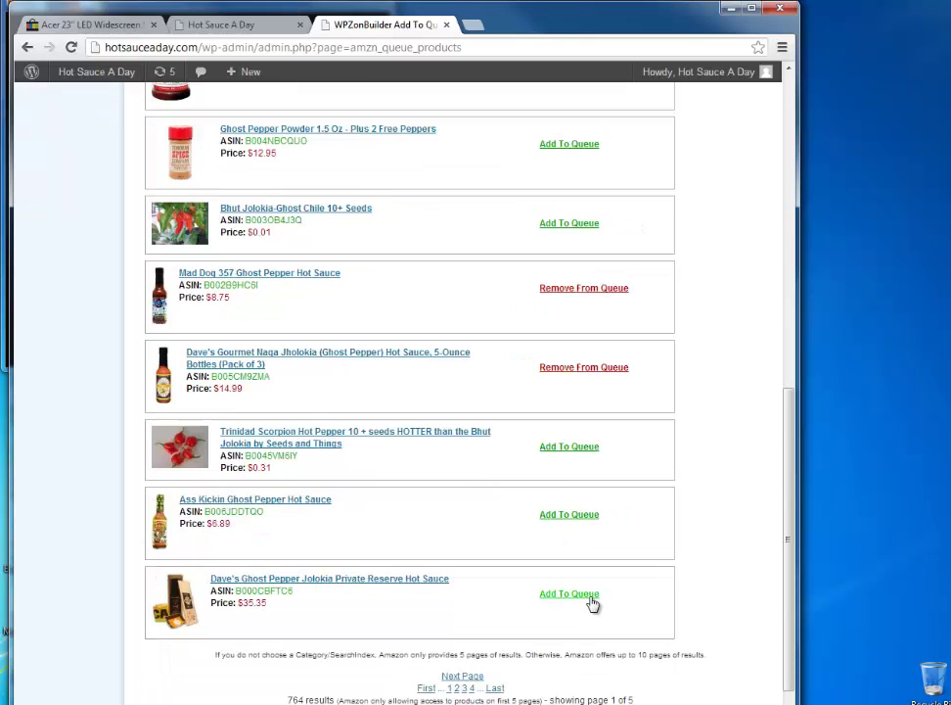
click(579, 515)
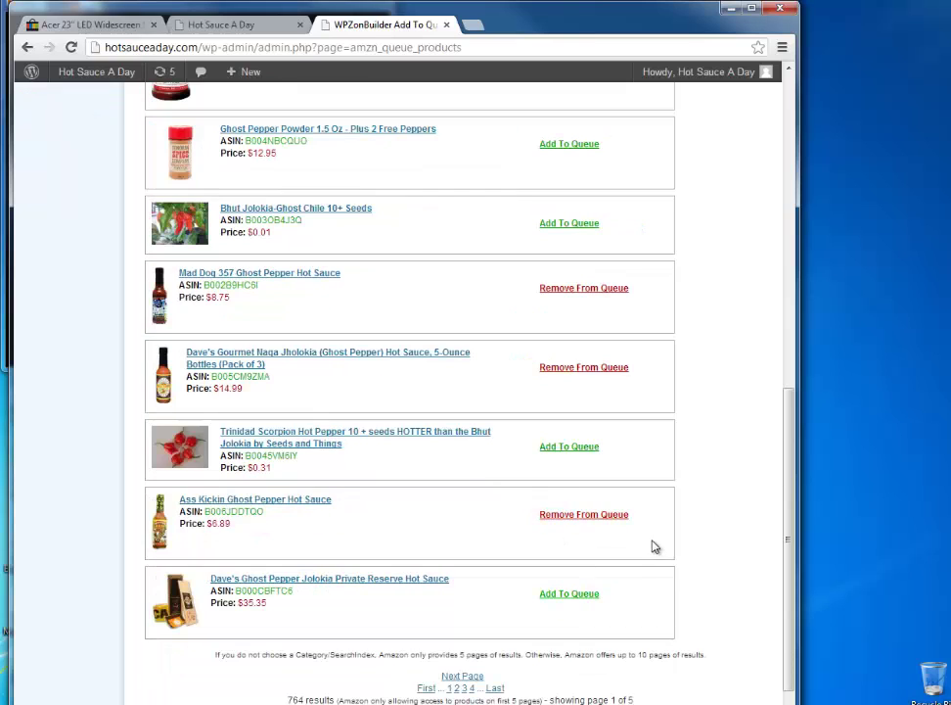
scroll(533, 511, up, 5)
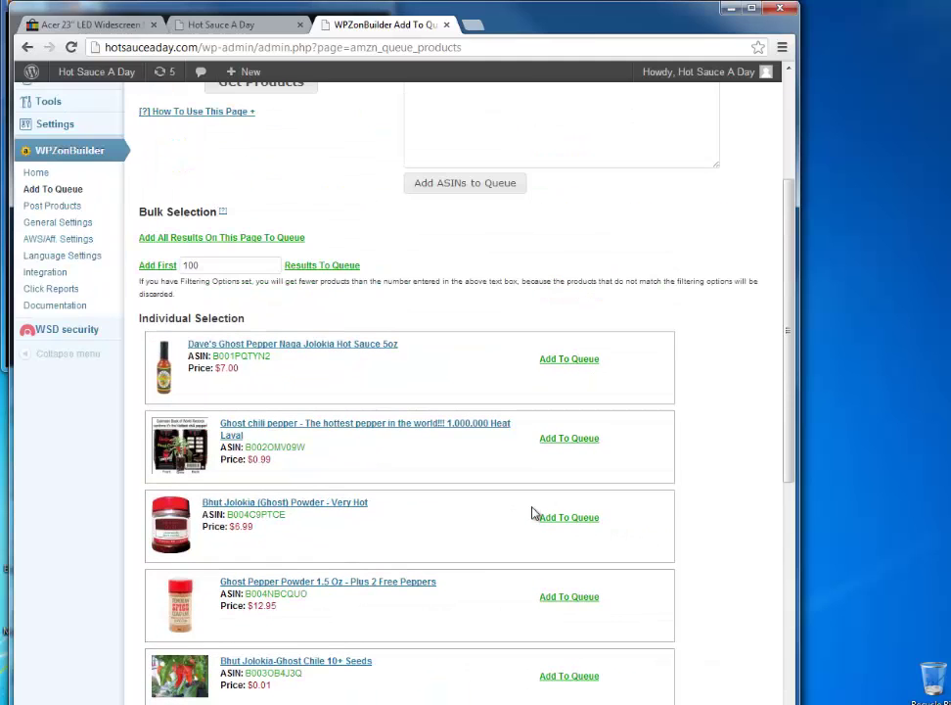
scroll(534, 511, up, 3)
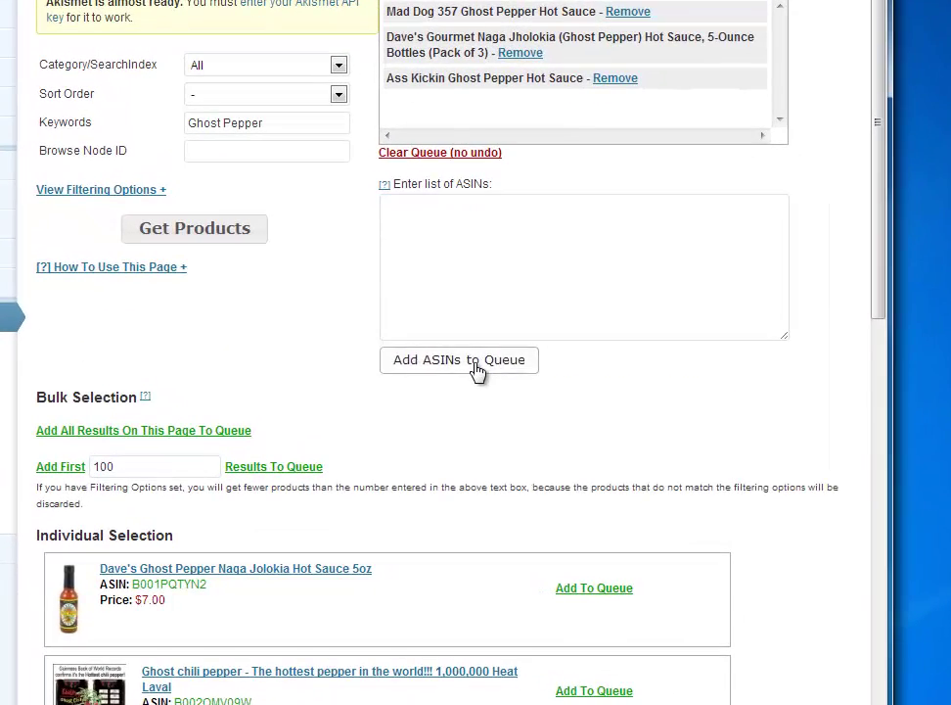
- Try Add ASINs to Queue and dismiss the 'ASIN not found' warning
click(477, 412)
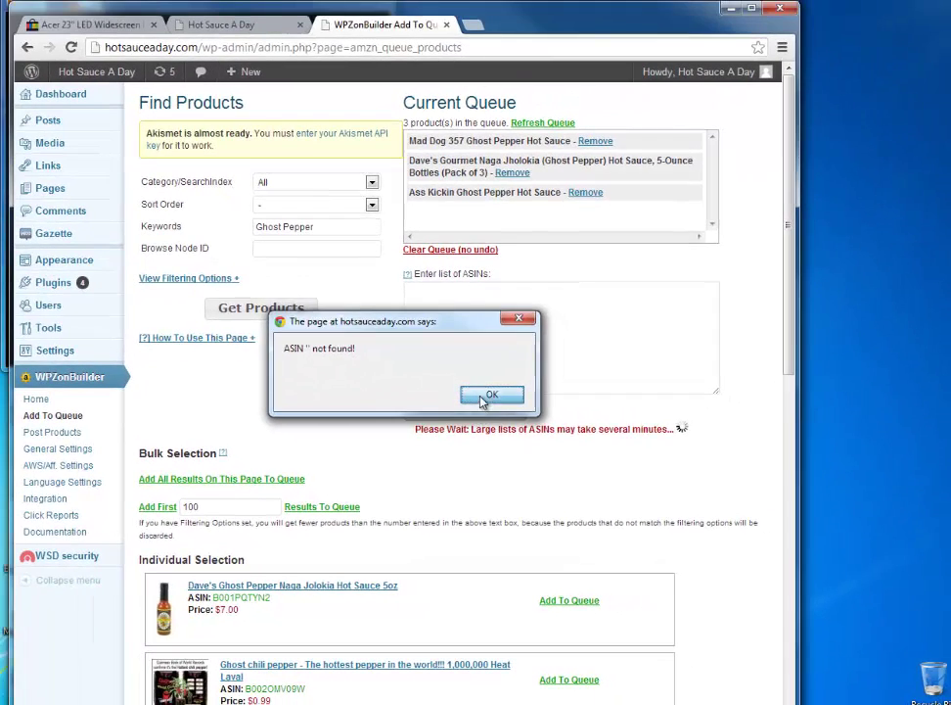
click(485, 397)
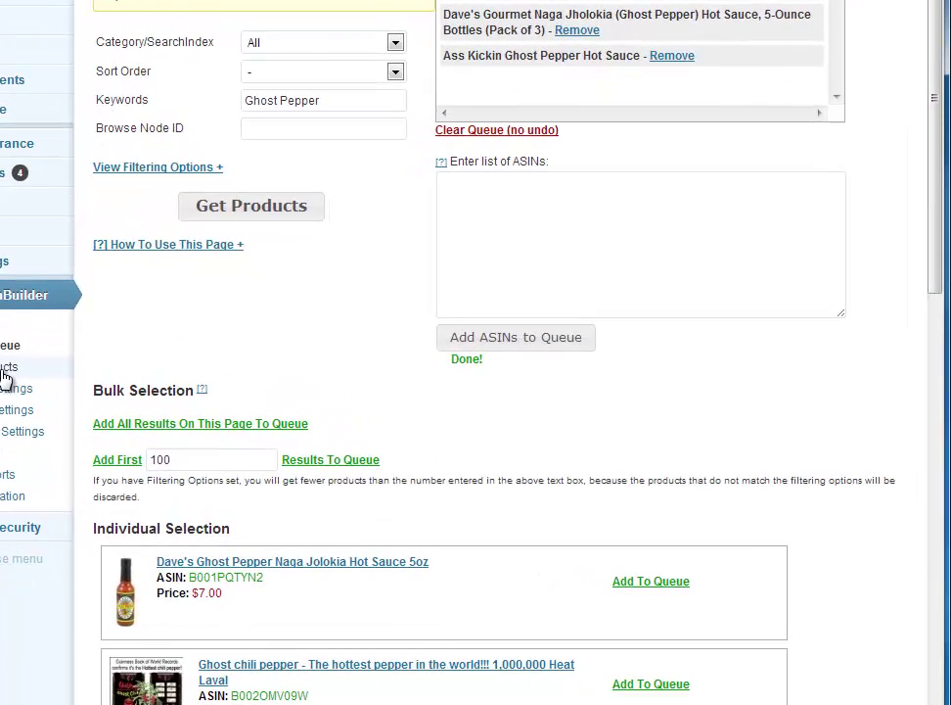
- File the new posts under Hot Sauce, tagged Ghost Pepper and Naga Jolokia Sauce
click(3, 370)
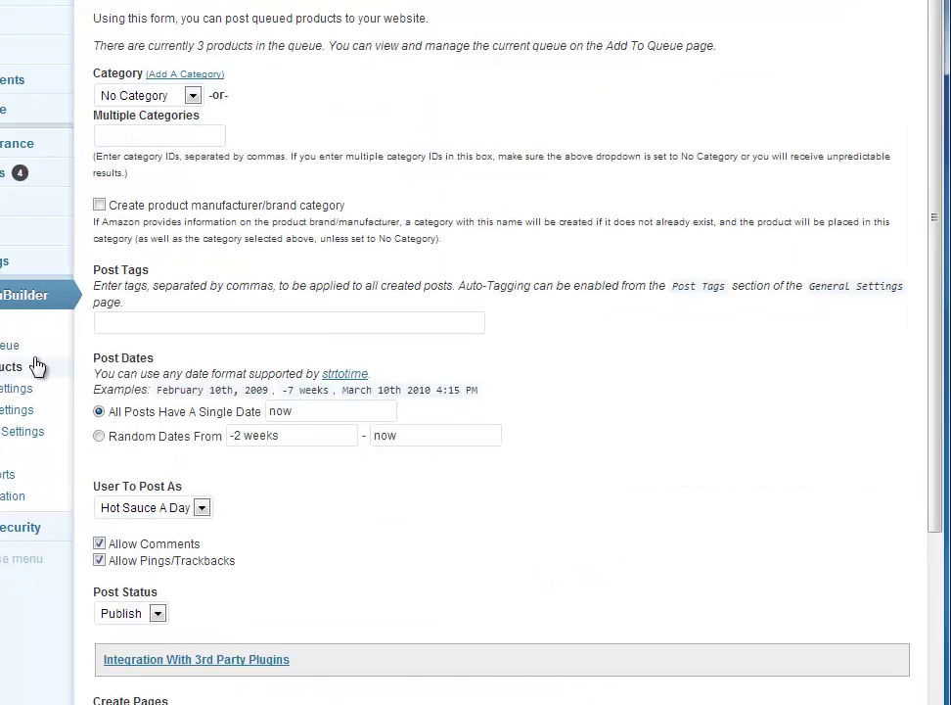
click(193, 95)
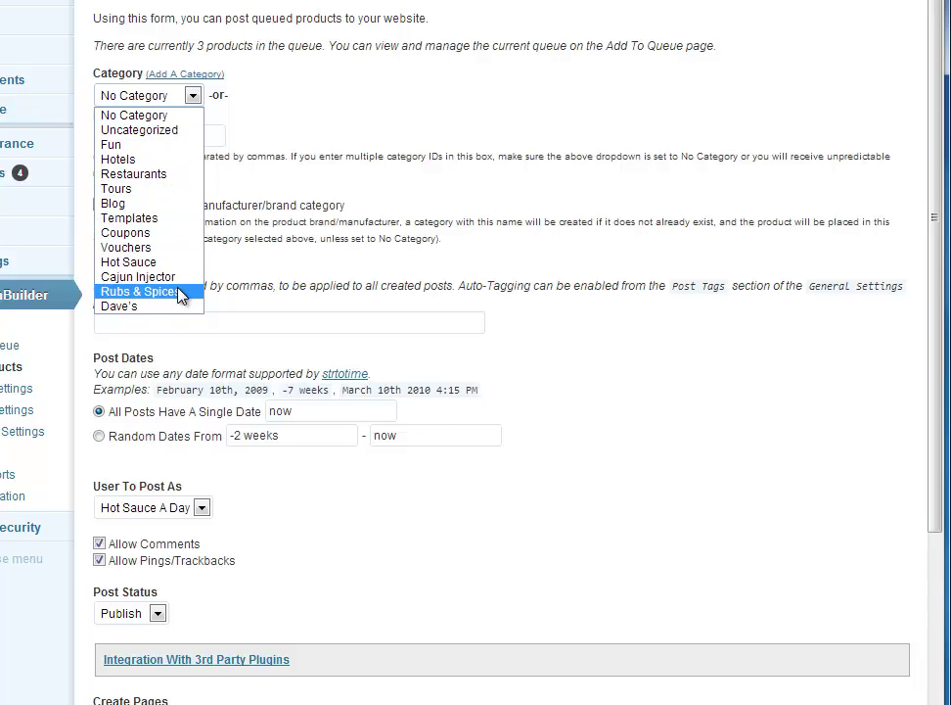
click(172, 262)
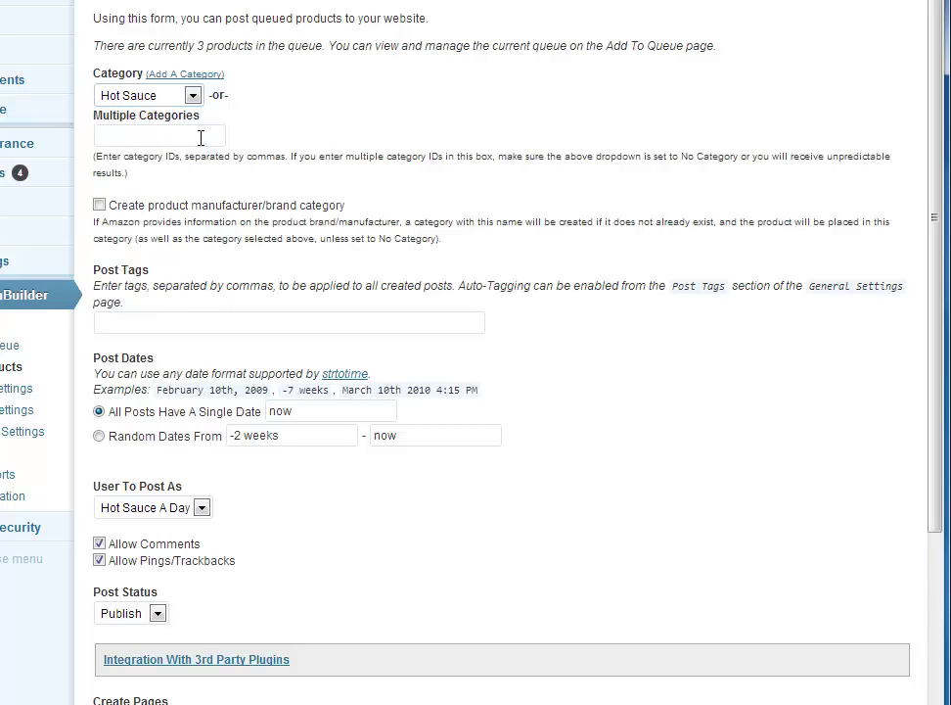
click(263, 321)
text(Ghost Pe)
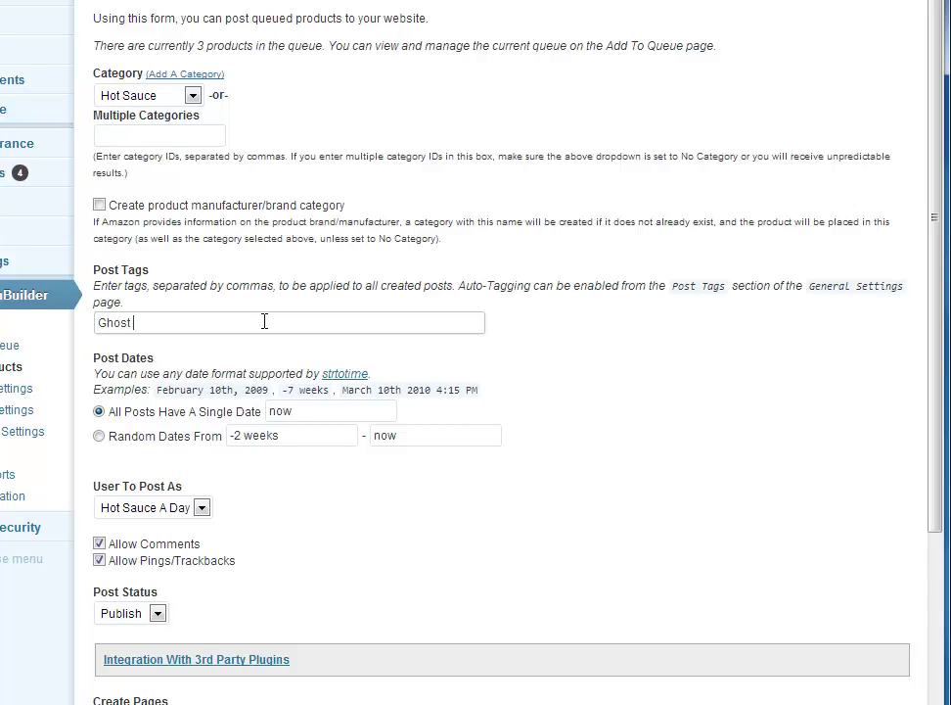
text(pper,)
text( Naga Jolokia)
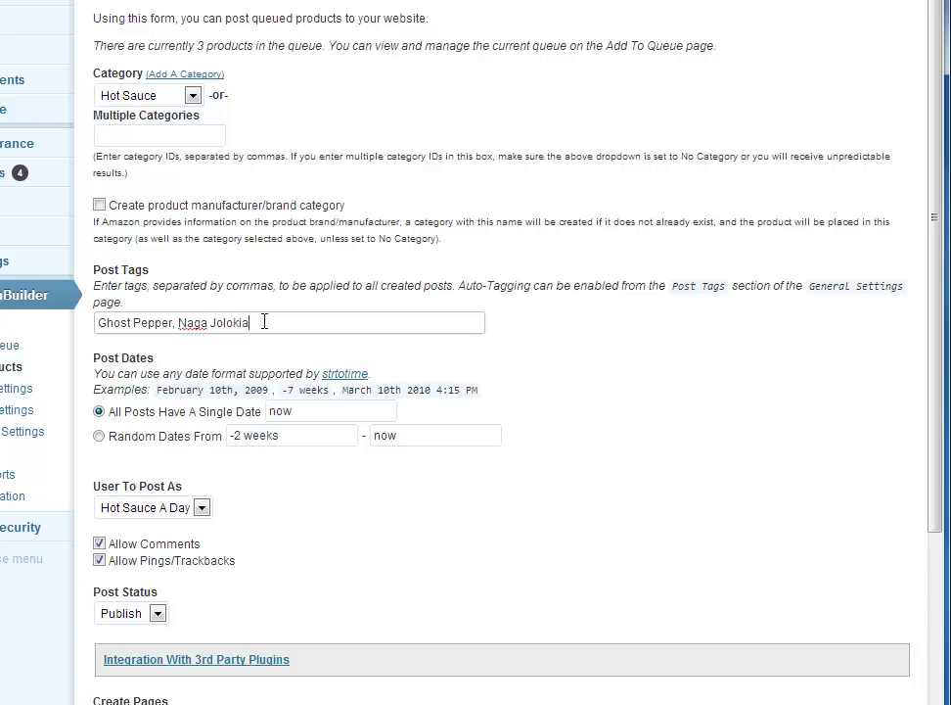
text( Sauce)
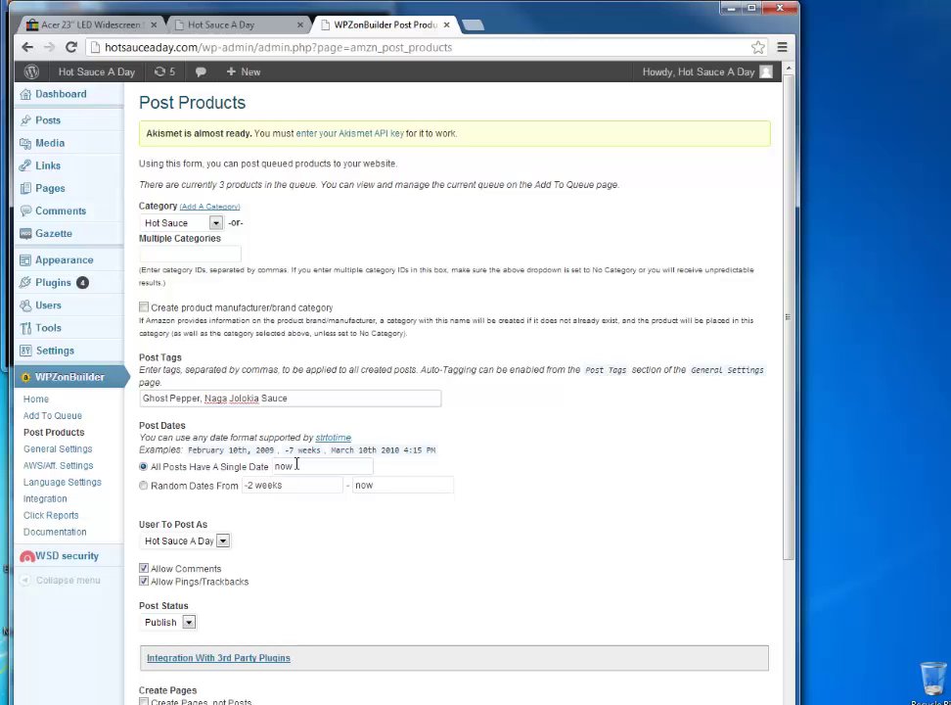
click(297, 465)
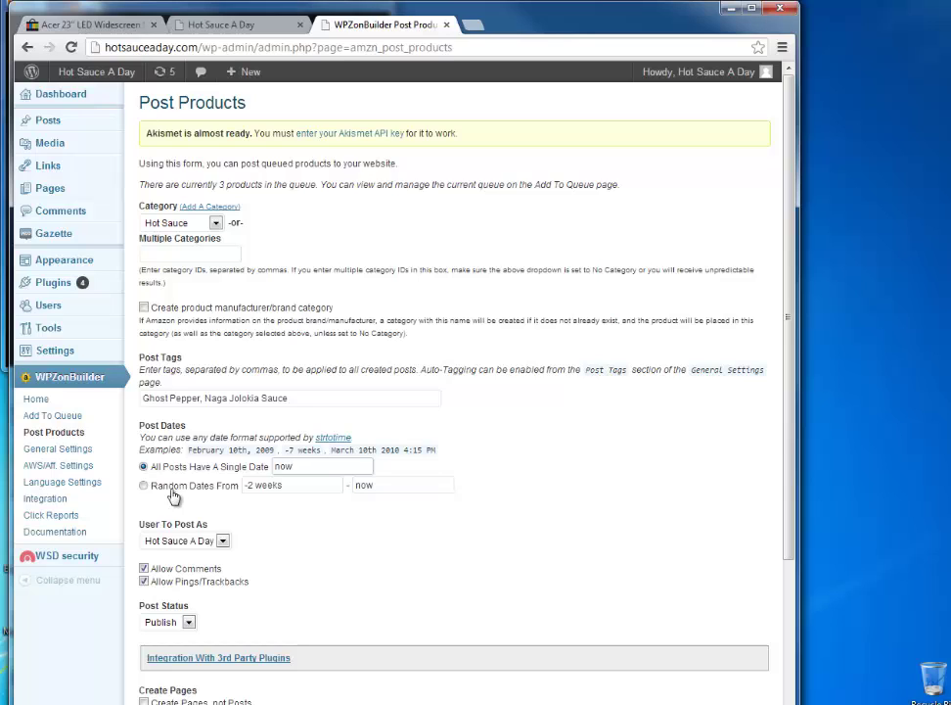
- Use random post dates, disable comments, prevent duplicates, and post the queued products
click(144, 485)
drag(435, 485, 354, 484)
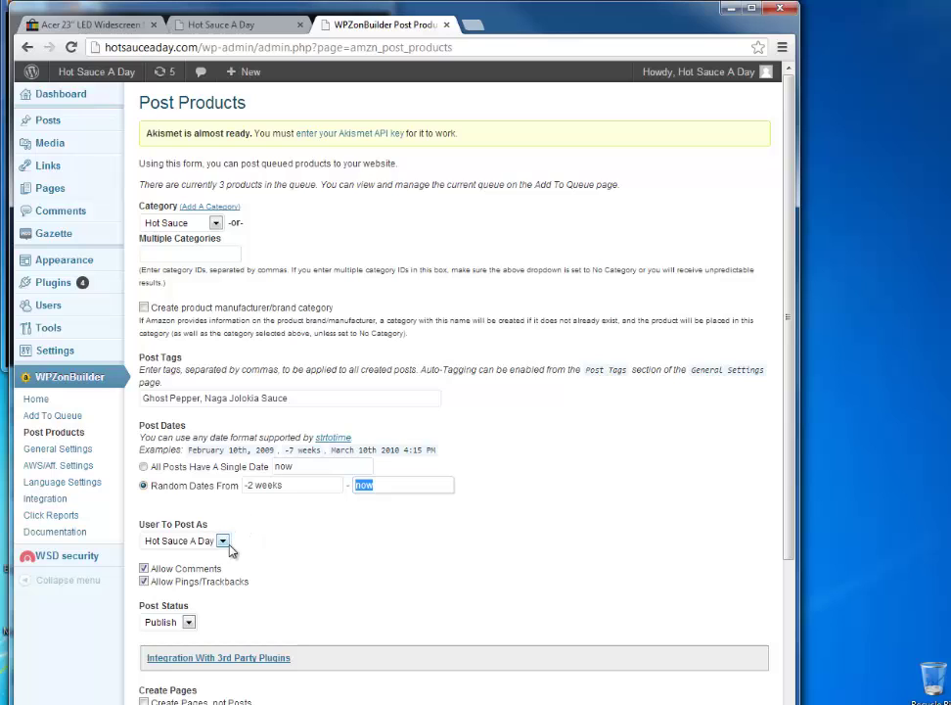
click(144, 568)
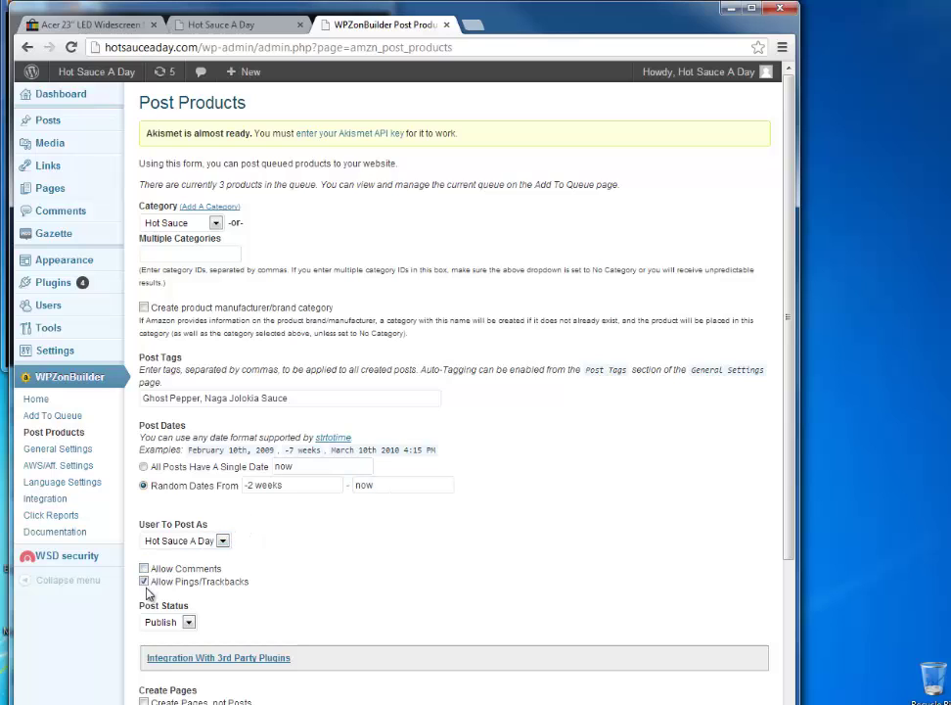
scroll(278, 594, down, 3)
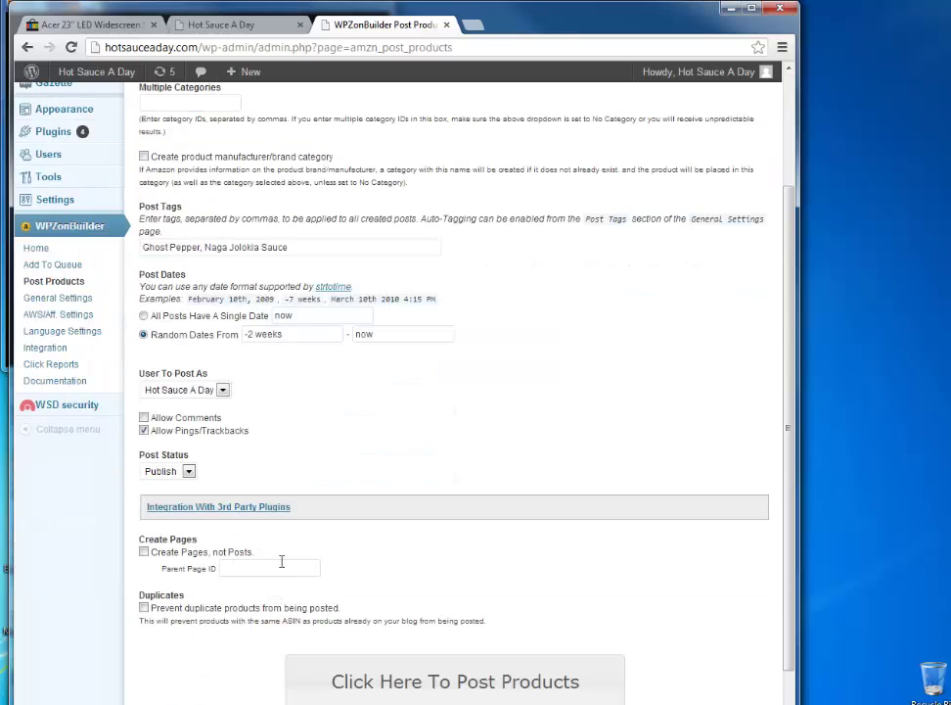
scroll(300, 568, down, 1)
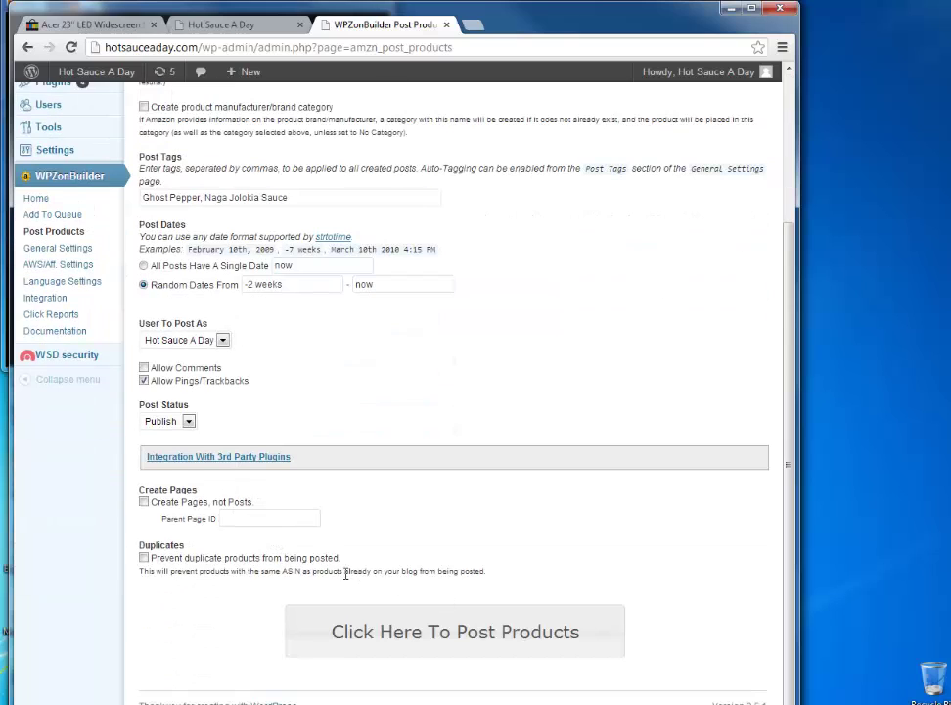
click(144, 558)
click(449, 631)
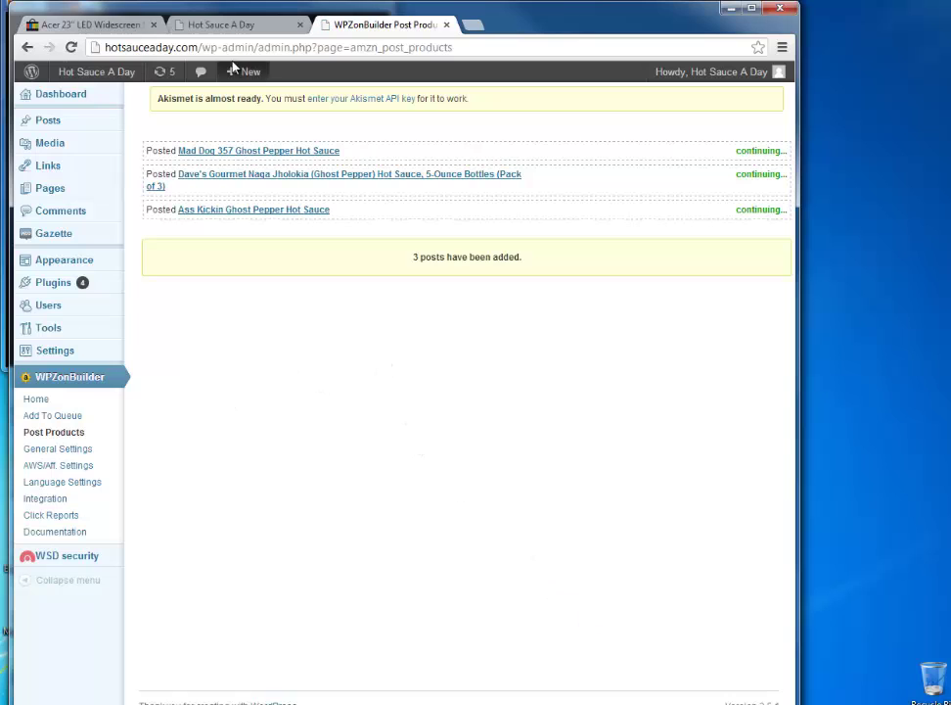
- Reload the live site and view the Mad Dog 357 Ghost Pepper product under Hot Sauces
click(221, 24)
right_click(399, 471)
click(442, 510)
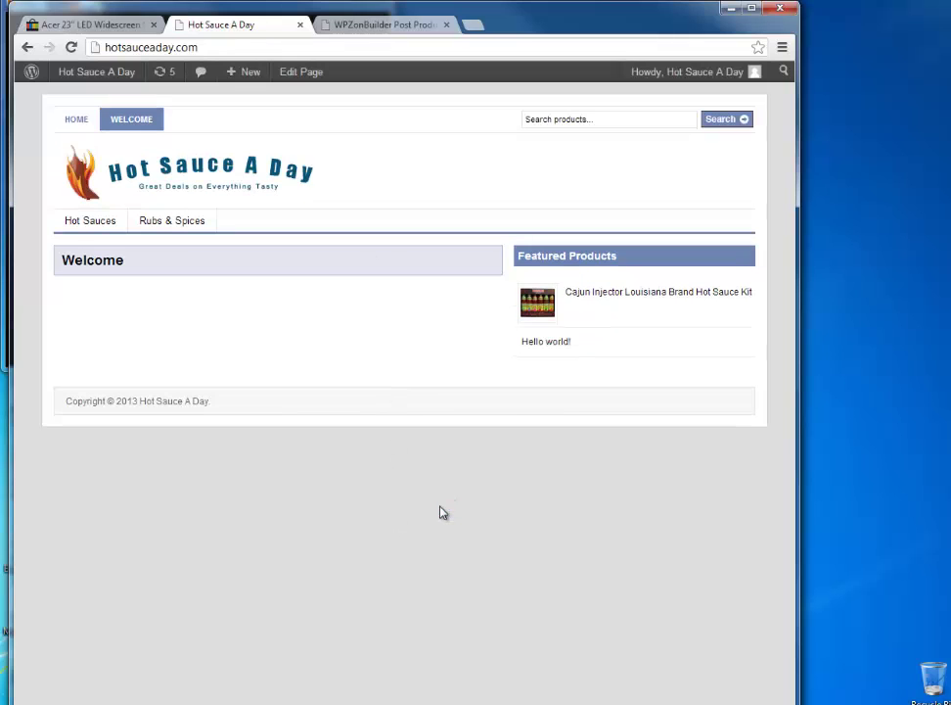
click(89, 223)
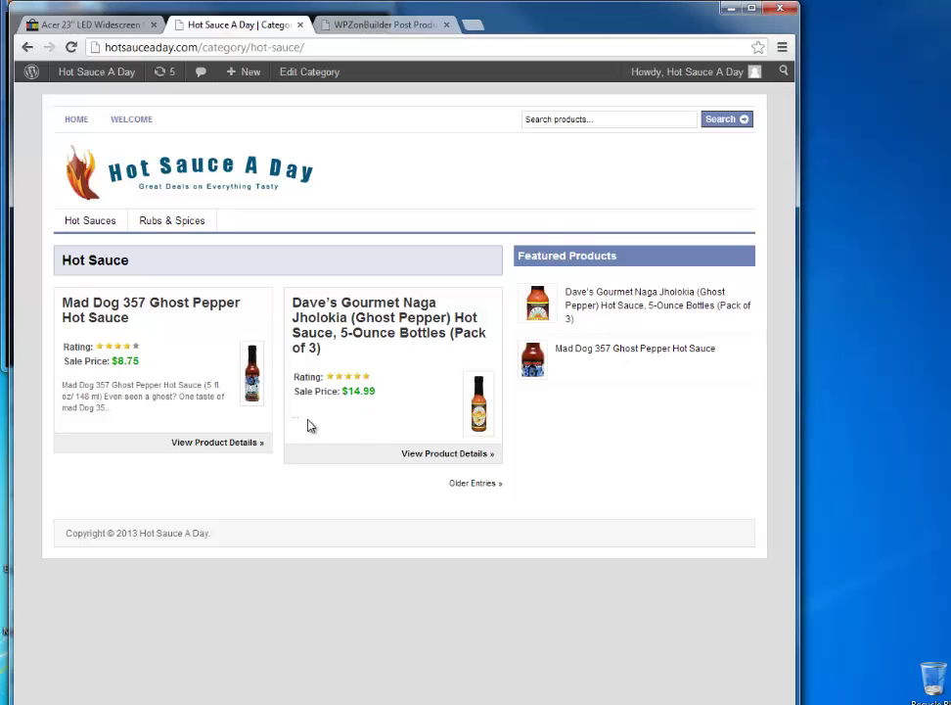
click(240, 447)
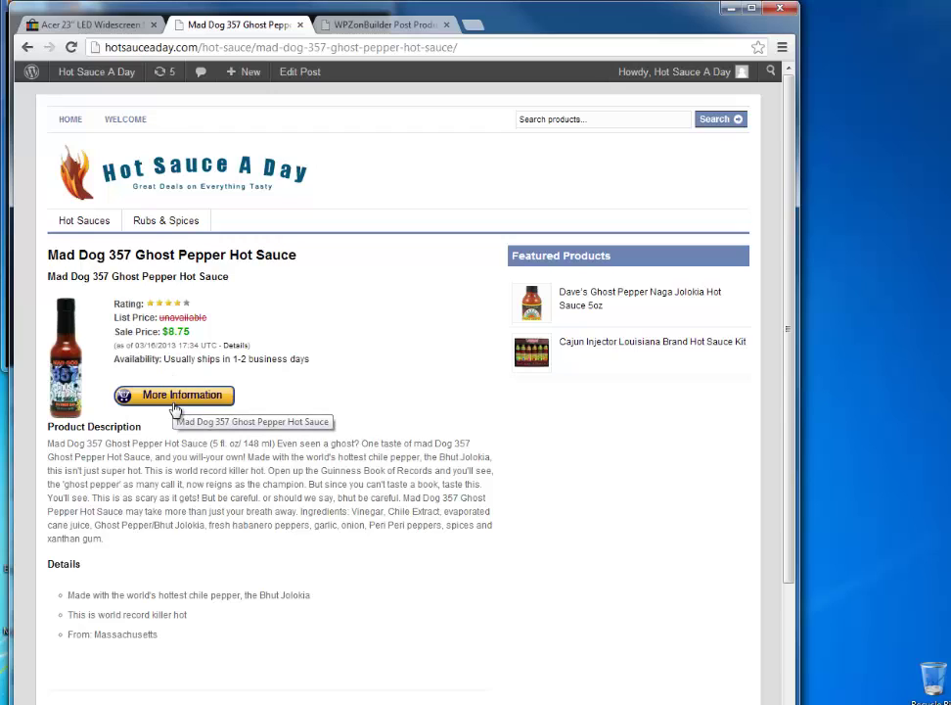
click(375, 30)
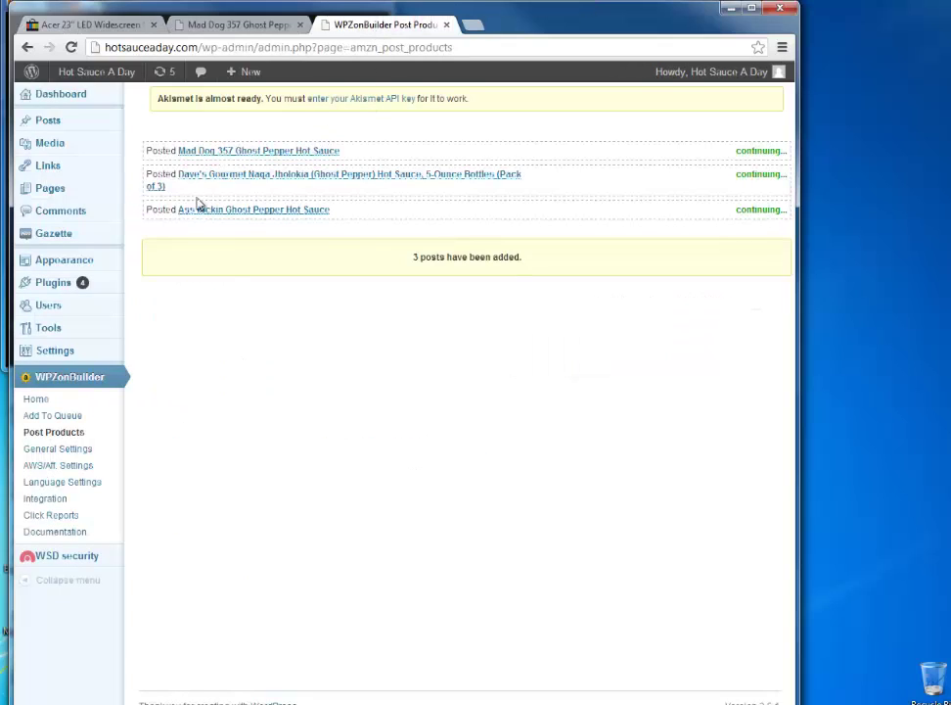
- Open WPZonBuilder General Settings and expand the SEO & Links & Cloaking section
click(83, 452)
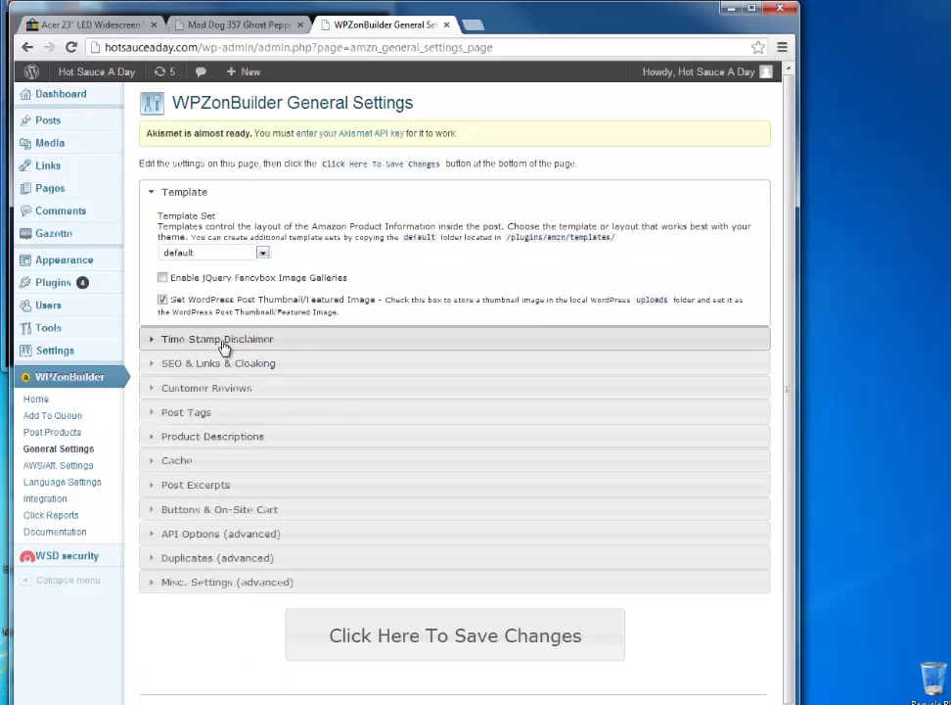
click(242, 366)
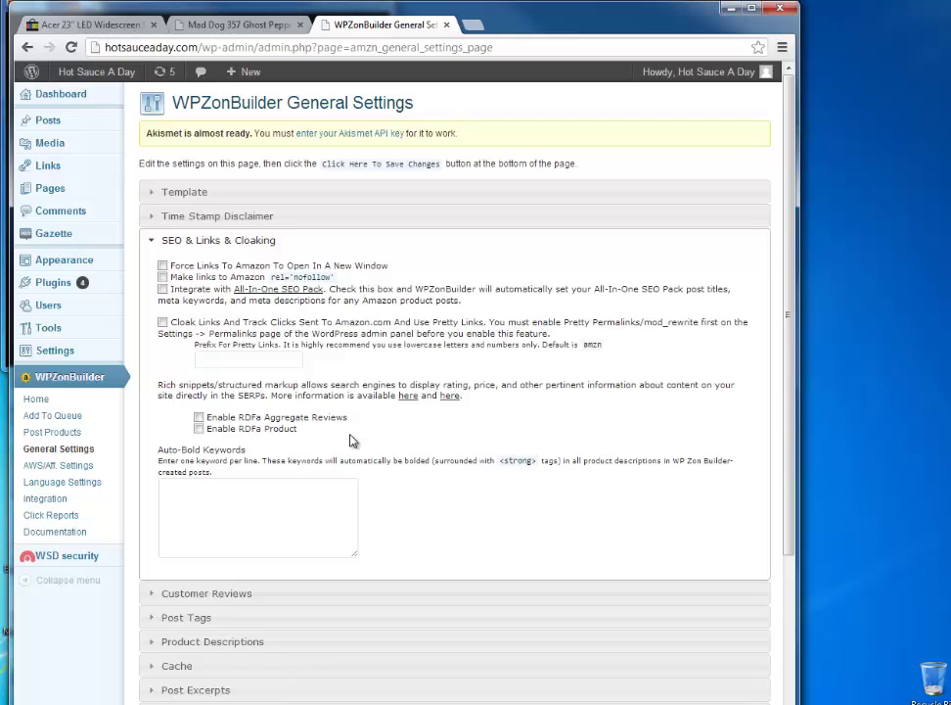
- Expand the Customer Reviews, Post Tags, Product Description and Cache settings sections
click(154, 595)
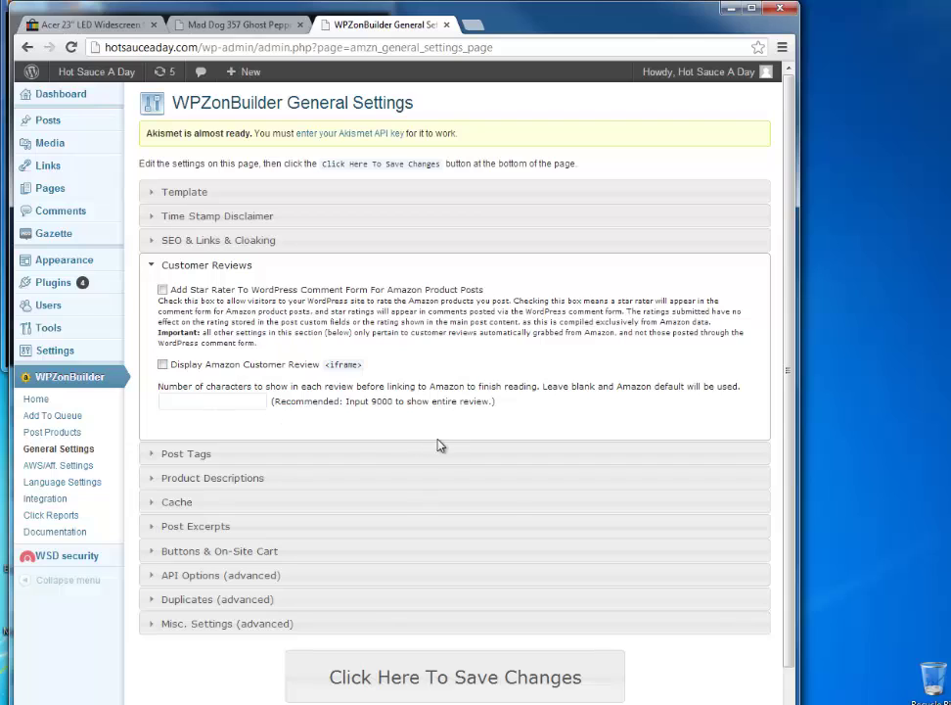
click(182, 454)
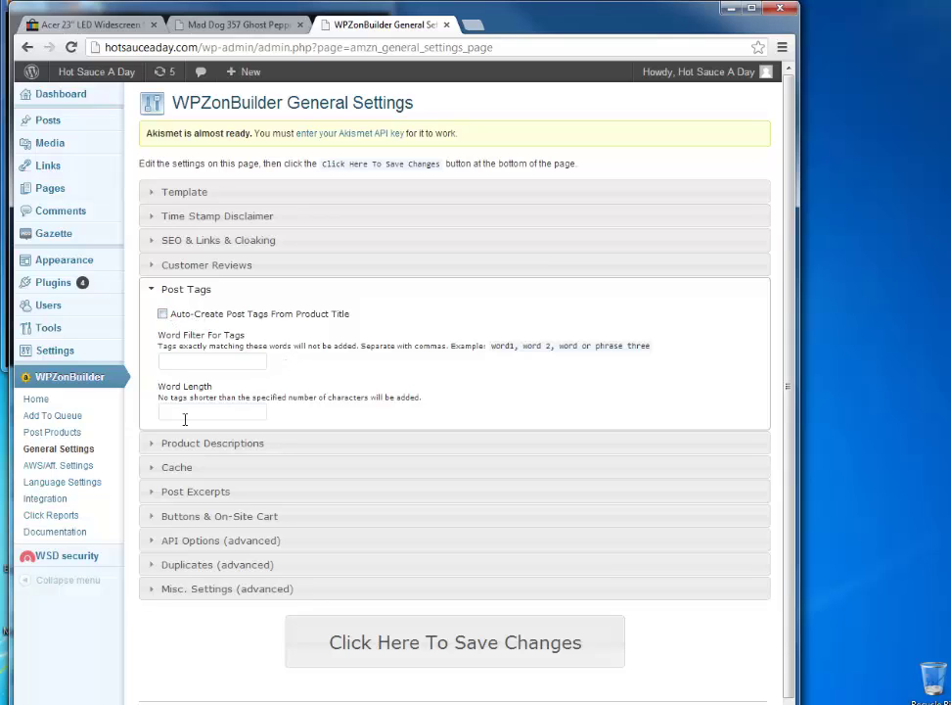
click(154, 444)
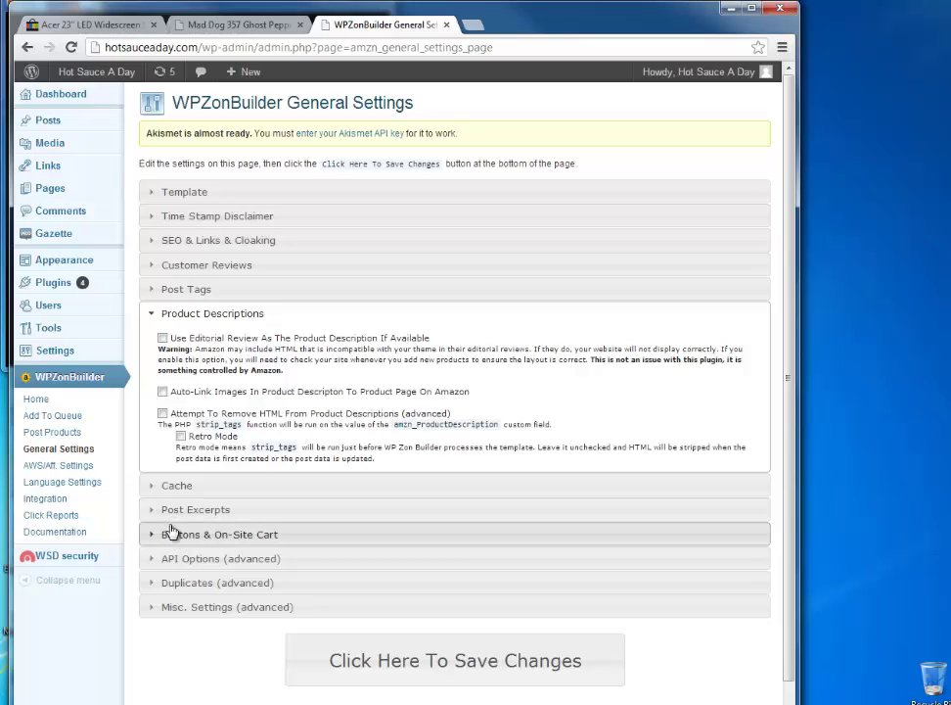
click(164, 490)
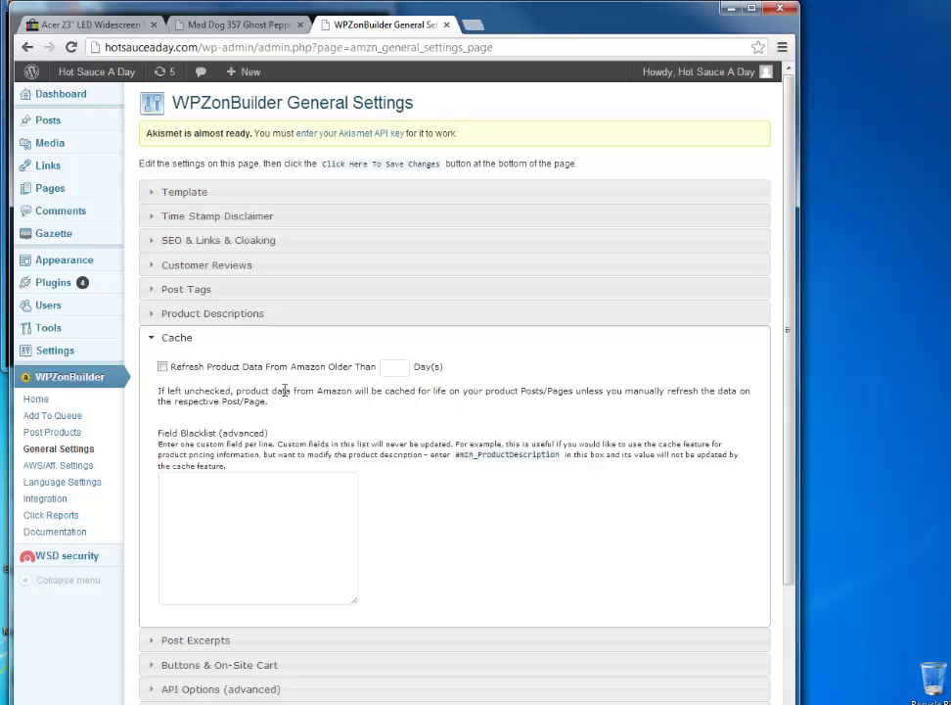
scroll(435, 518, down, 3)
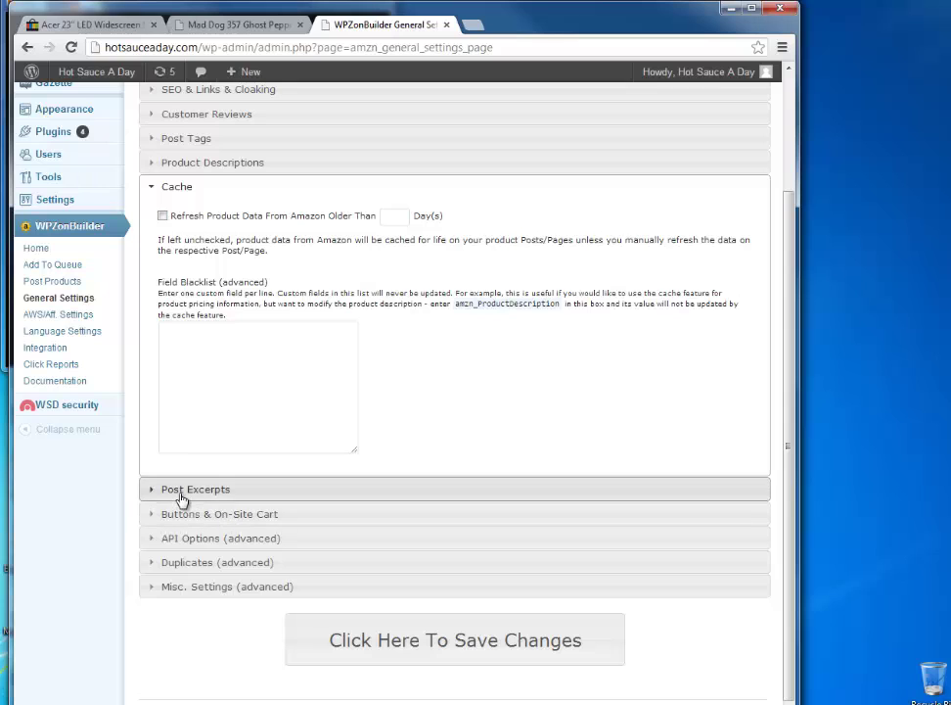
- Expand Post Excerpt and Buttons & On-Site Cart, and enable 'Display Add To Cart Button'
click(205, 500)
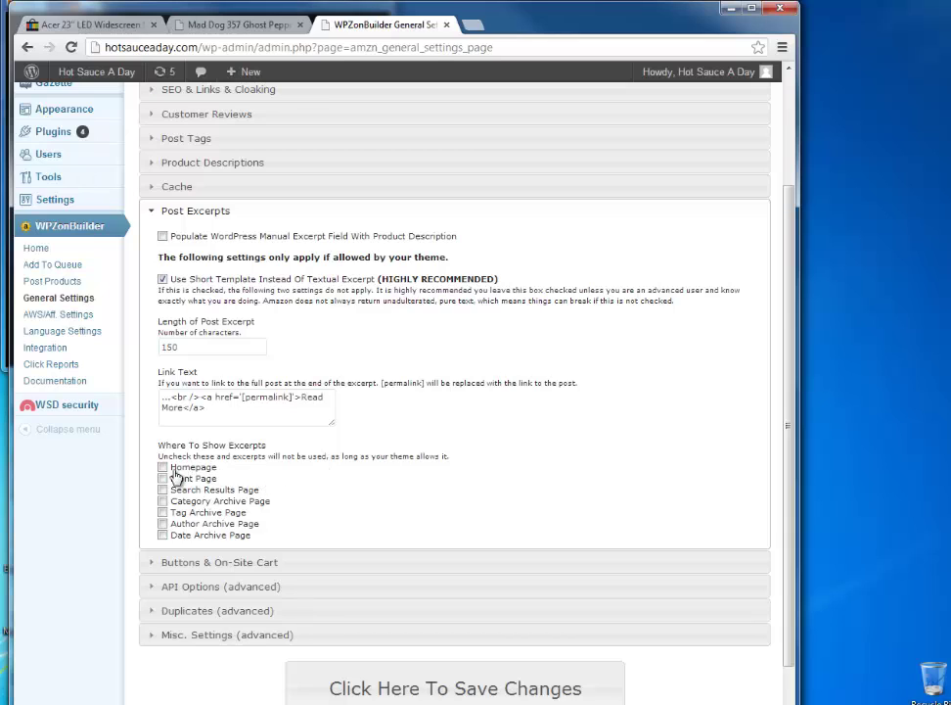
click(204, 563)
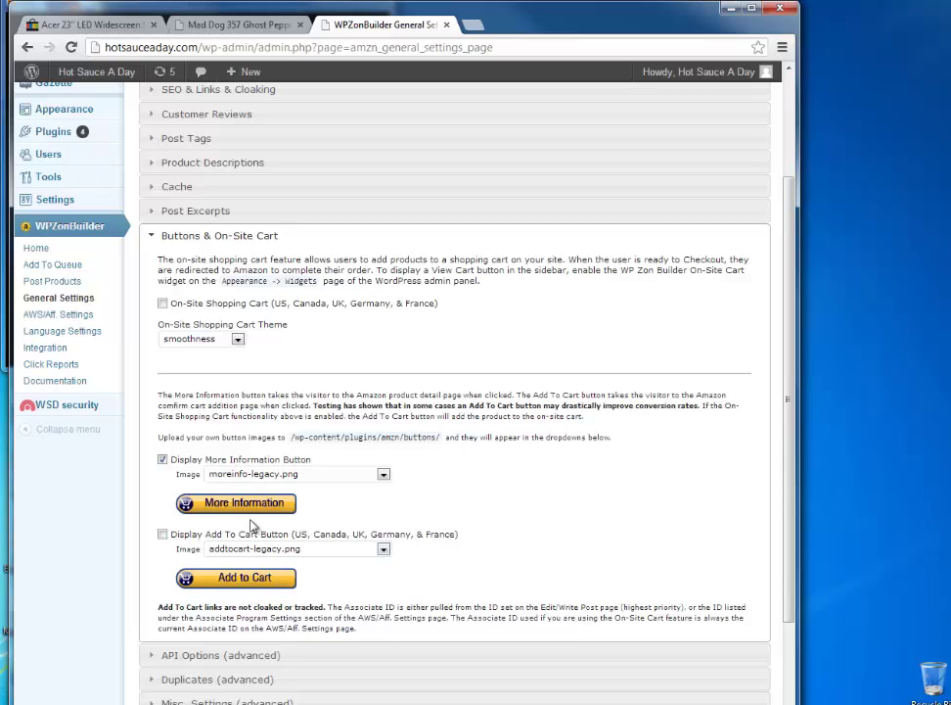
click(164, 534)
scroll(441, 505, down, 2)
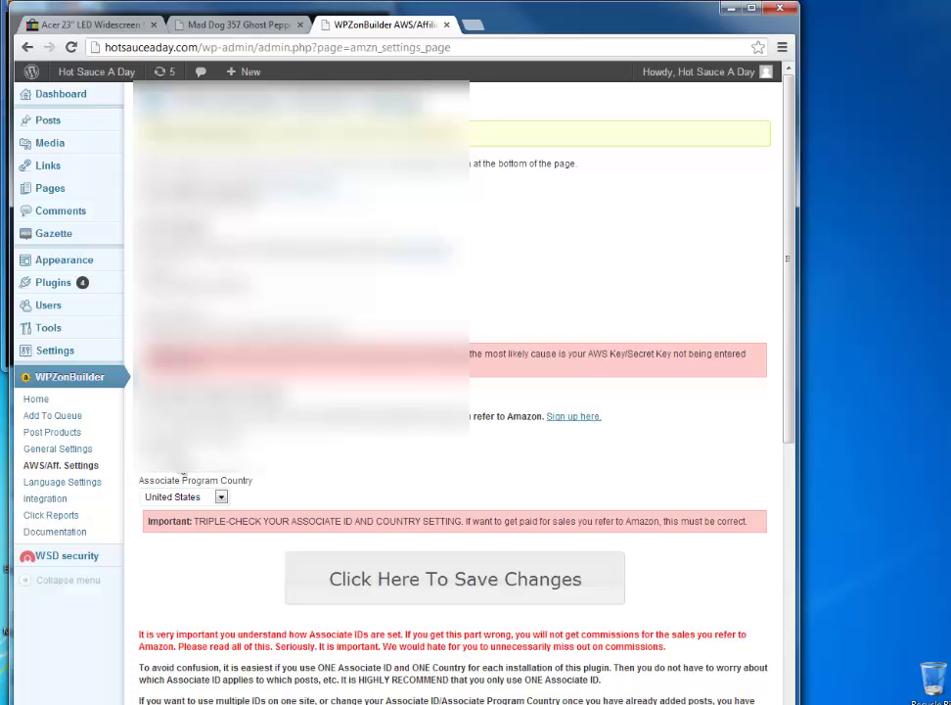
- Review the Language Settings wording for On-Site Shopping Cart, Super Saver Shipping and Other
click(90, 483)
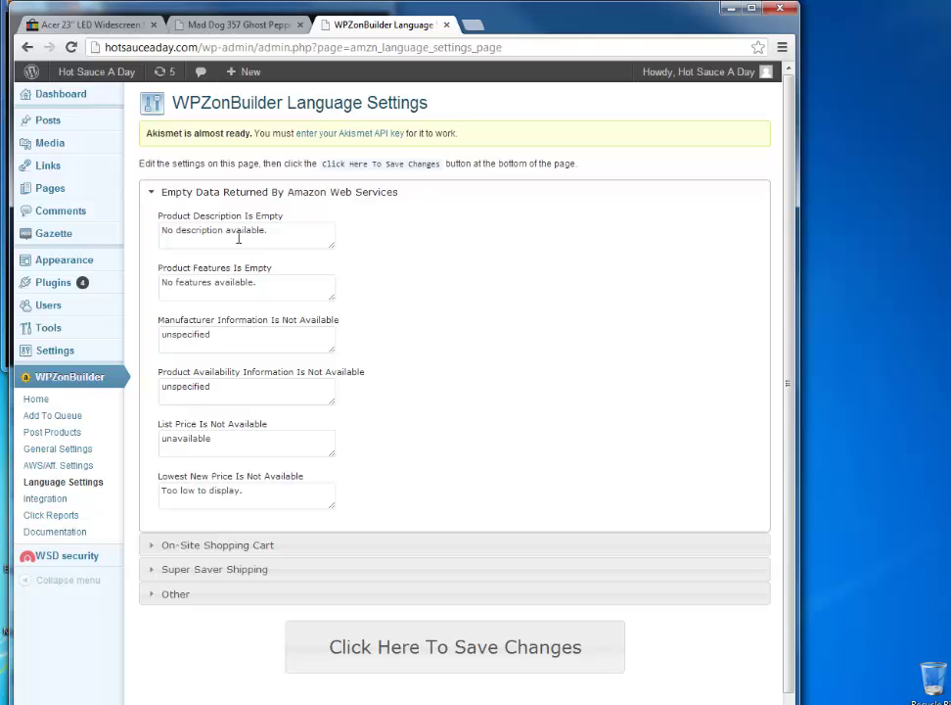
click(252, 547)
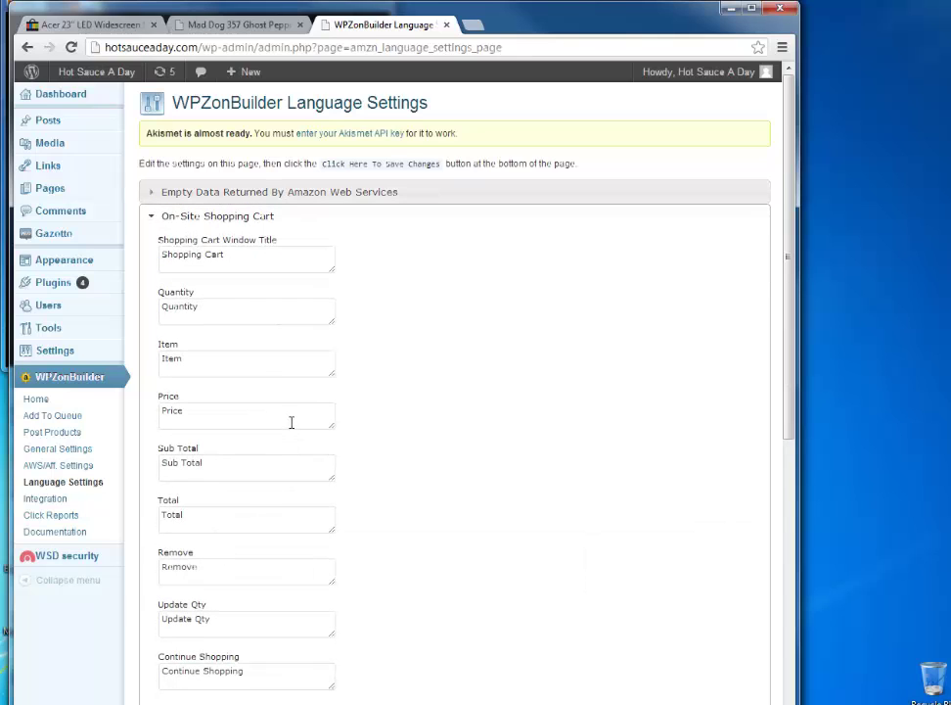
scroll(290, 420, down, 2)
scroll(293, 429, down, 2)
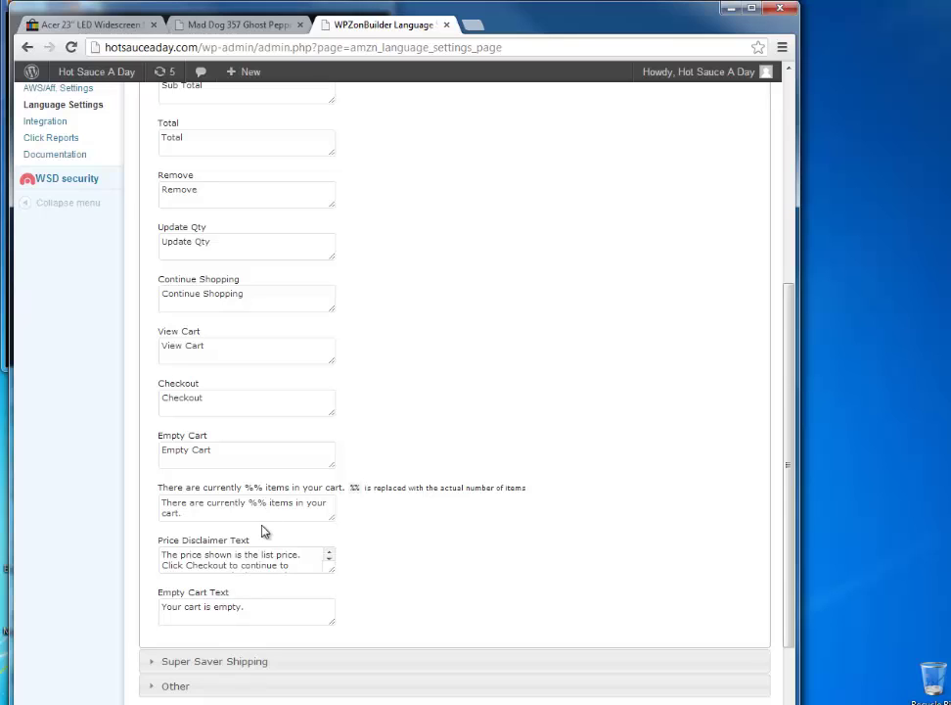
click(153, 665)
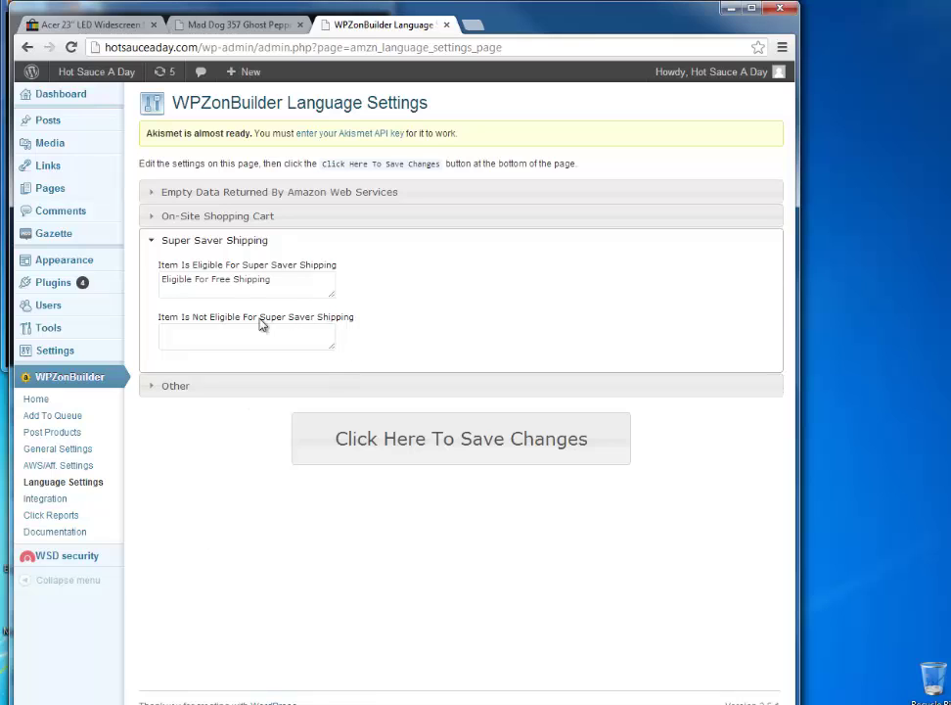
click(169, 388)
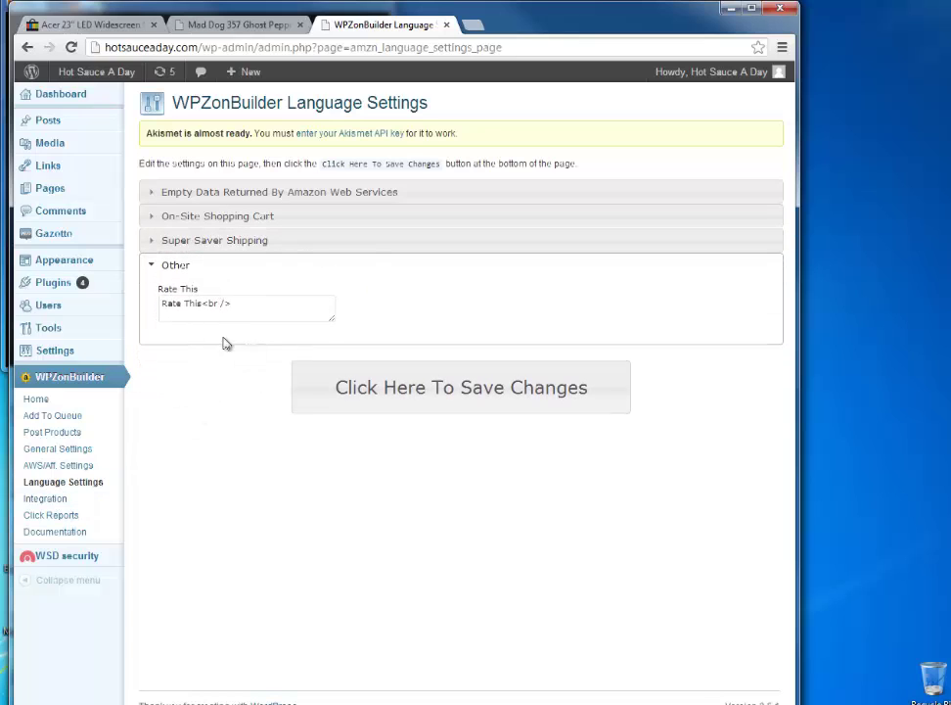
click(52, 501)
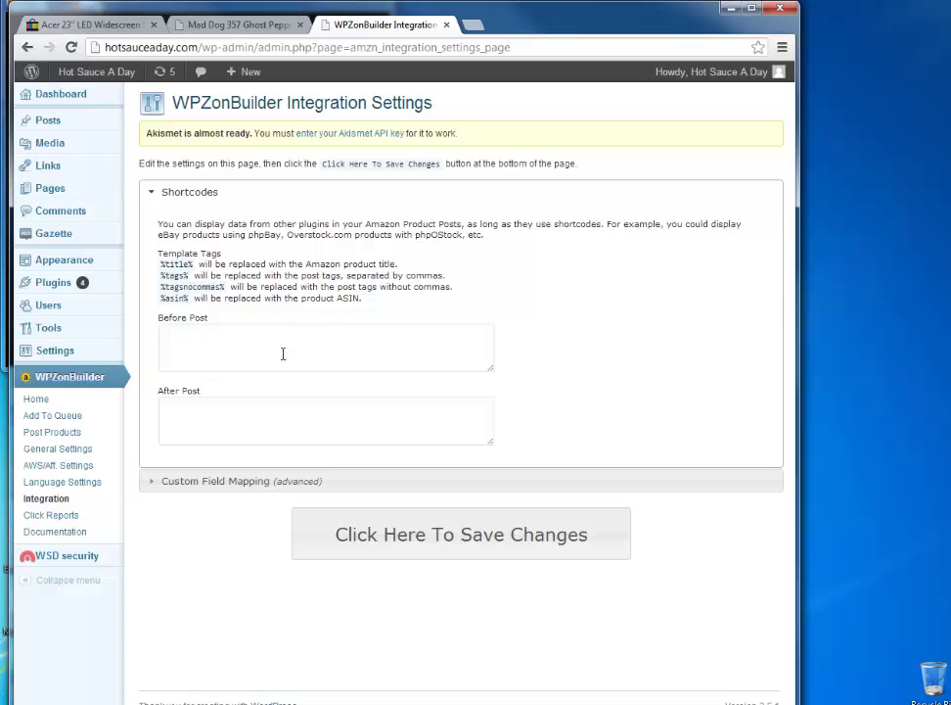
- Expand Custom Field Mapping, then open Click Reports and search by Post ID
click(180, 481)
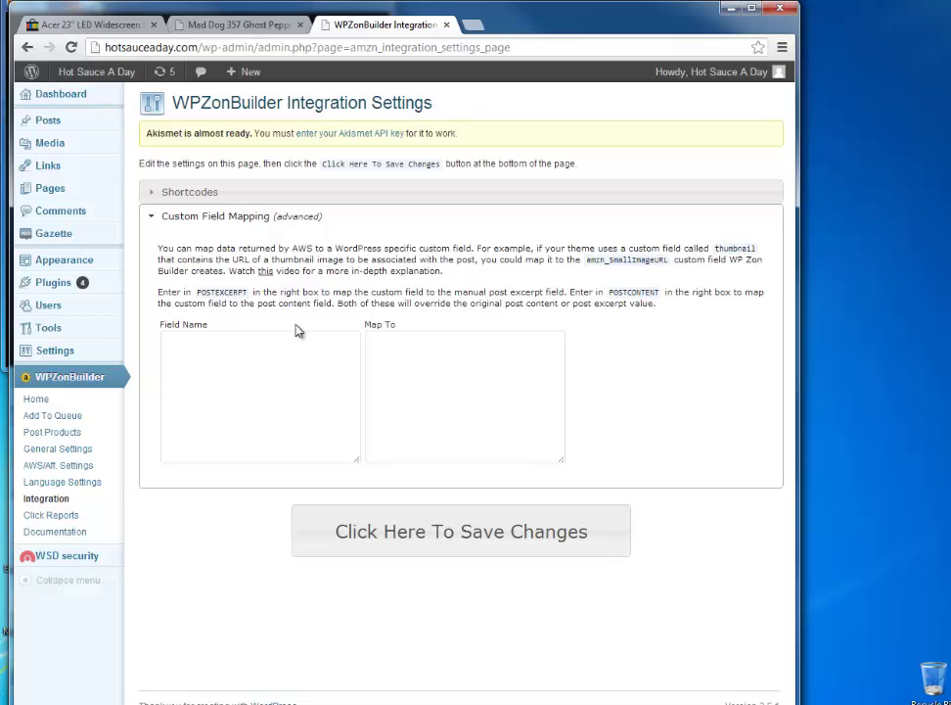
click(67, 516)
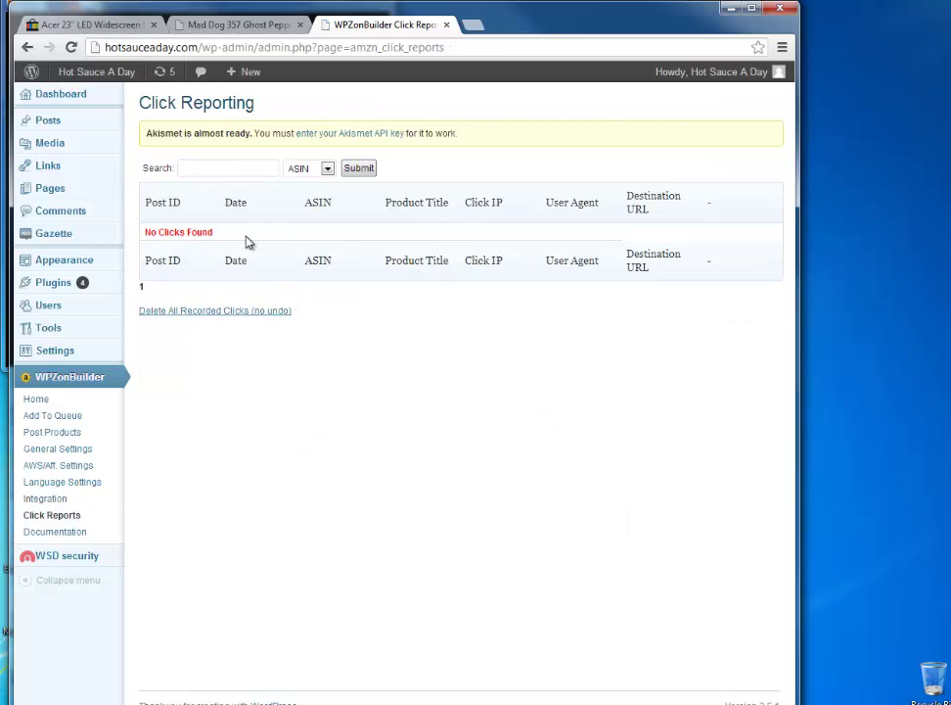
click(314, 172)
click(311, 195)
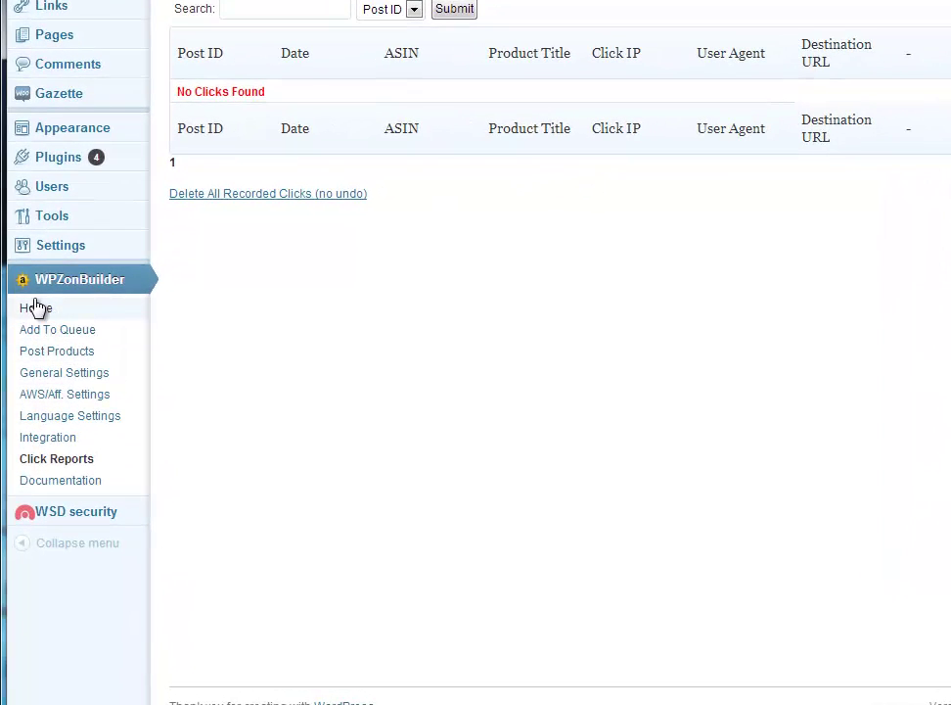
- Go to the Appearance > Widgets page and scroll down to the available widgets
click(37, 308)
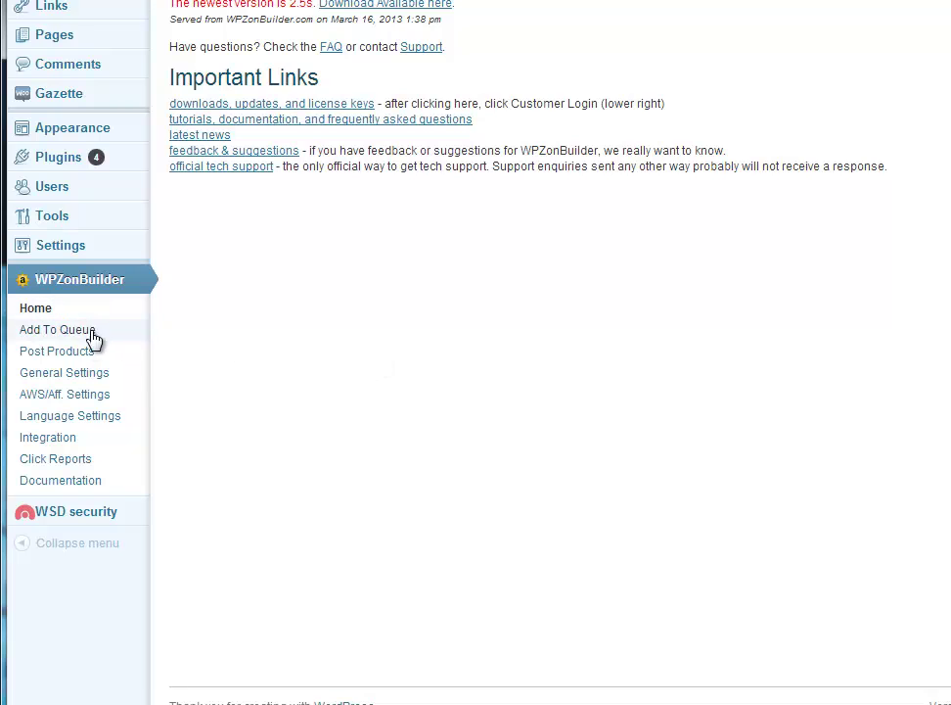
click(83, 373)
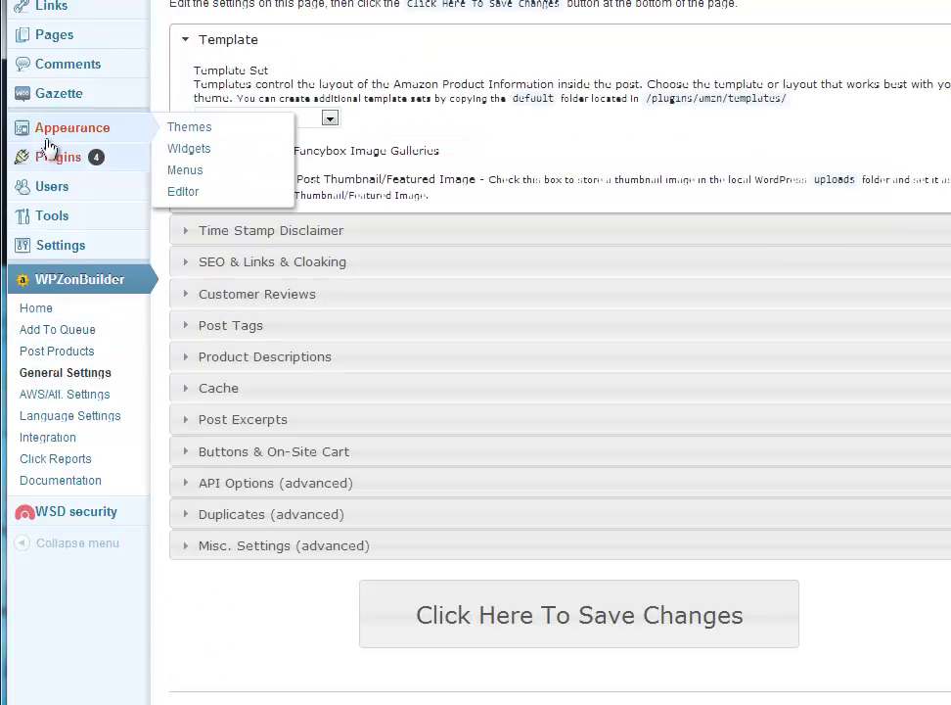
mouse_move(73, 127)
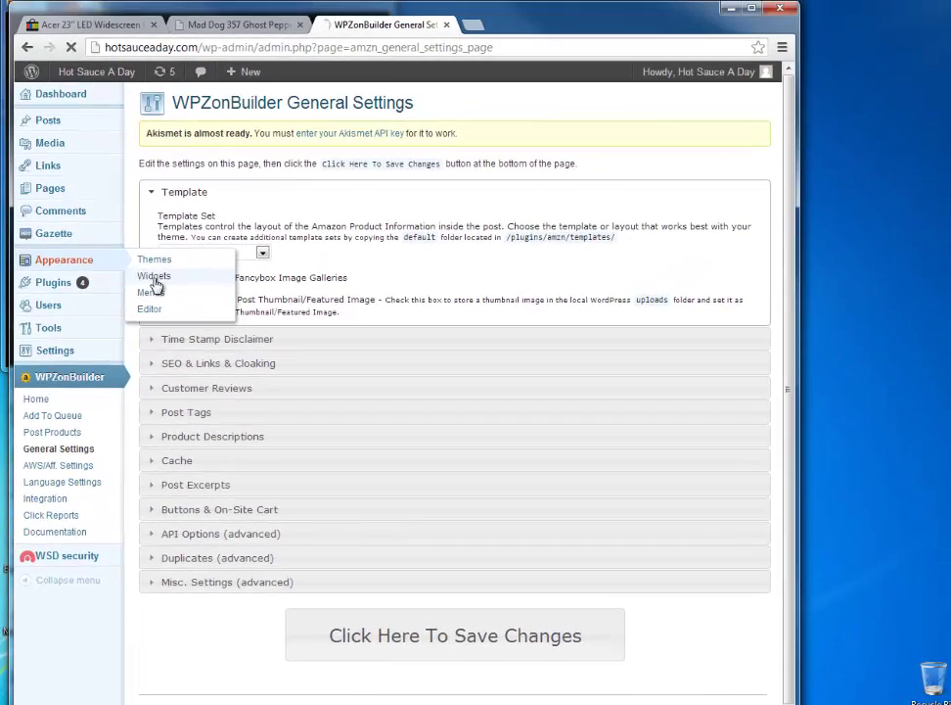
click(165, 241)
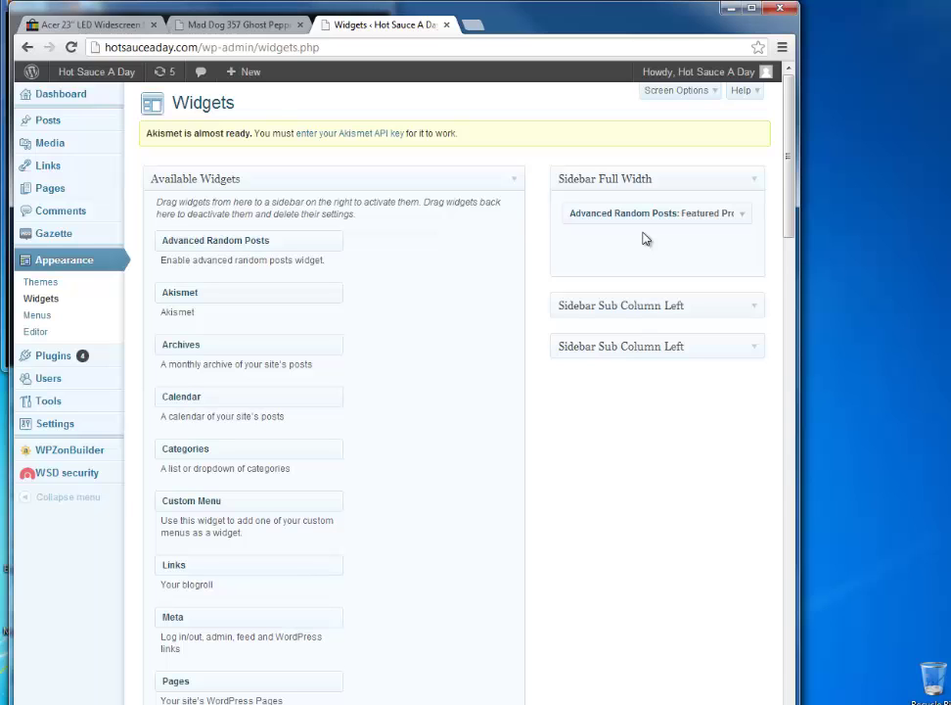
scroll(409, 405, down, 1)
scroll(409, 404, down, 1)
scroll(409, 404, down, 3)
scroll(410, 404, down, 2)
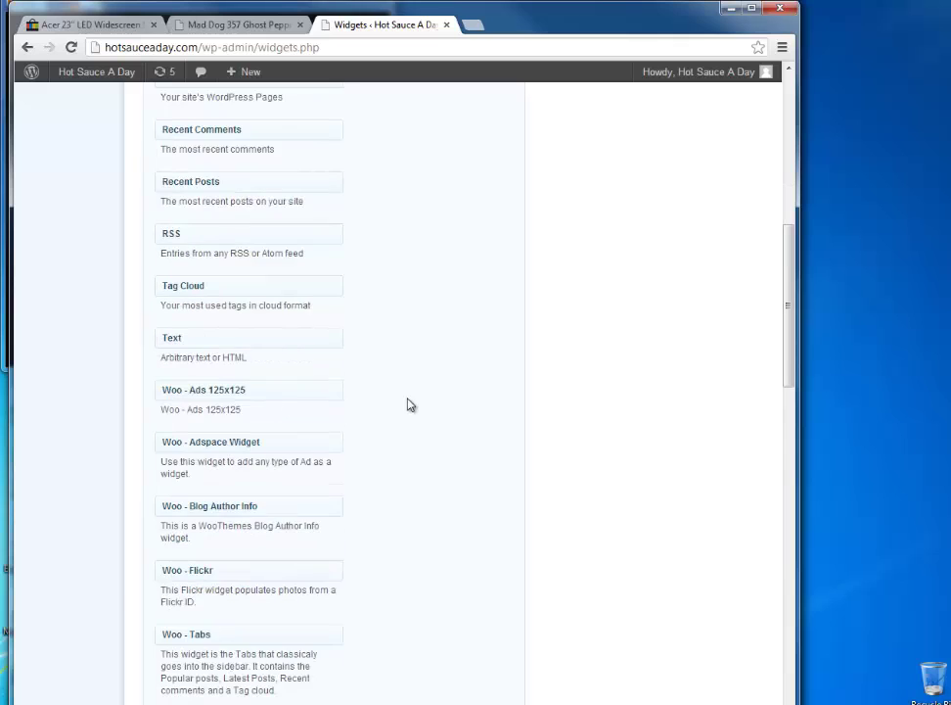
scroll(410, 405, down, 2)
scroll(409, 404, down, 1)
scroll(409, 404, down, 2)
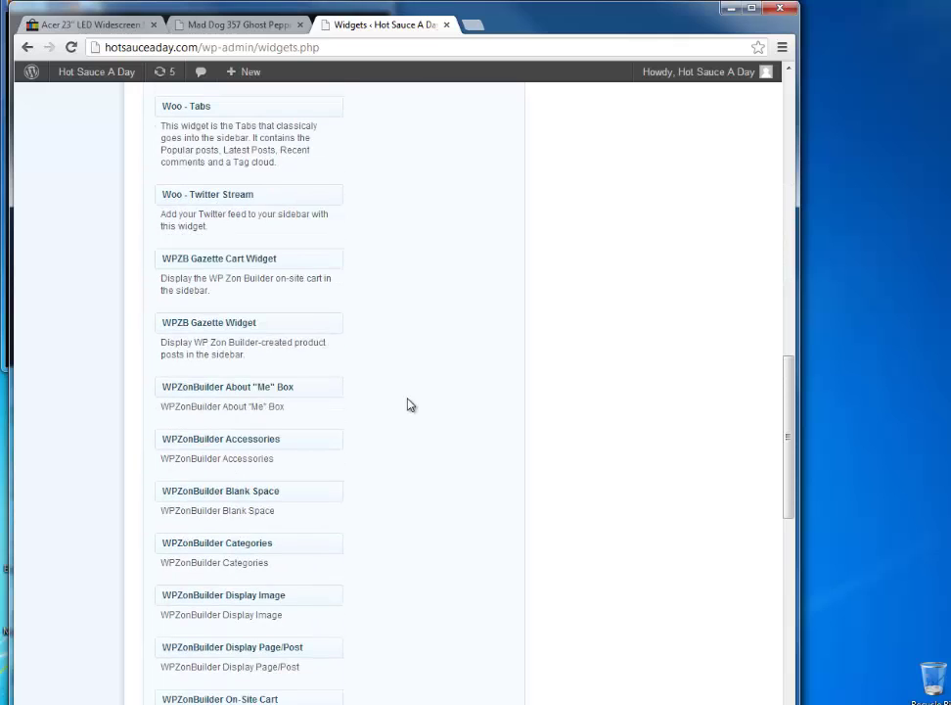
scroll(409, 404, down, 2)
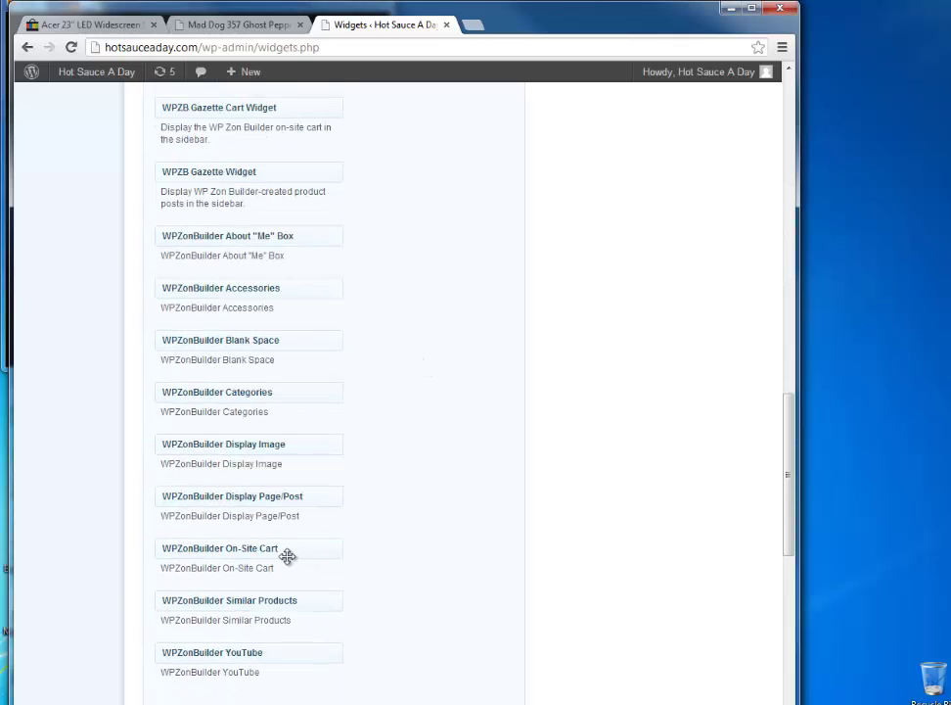
- Place the WPZonBuilder On-Site Cart widget in Sidebar Full Width and save it
mouse_move(298, 554)
mouse_down()
mouse_move(621, 56)
mouse_move(670, 64)
mouse_move(566, 82)
mouse_up()
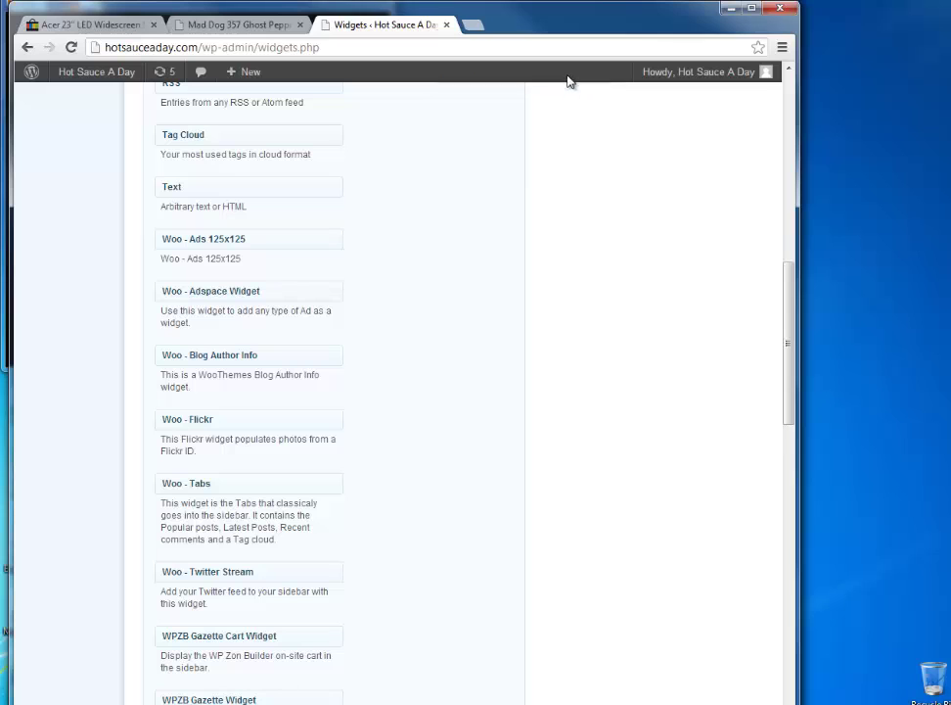
drag(566, 82, 579, 68)
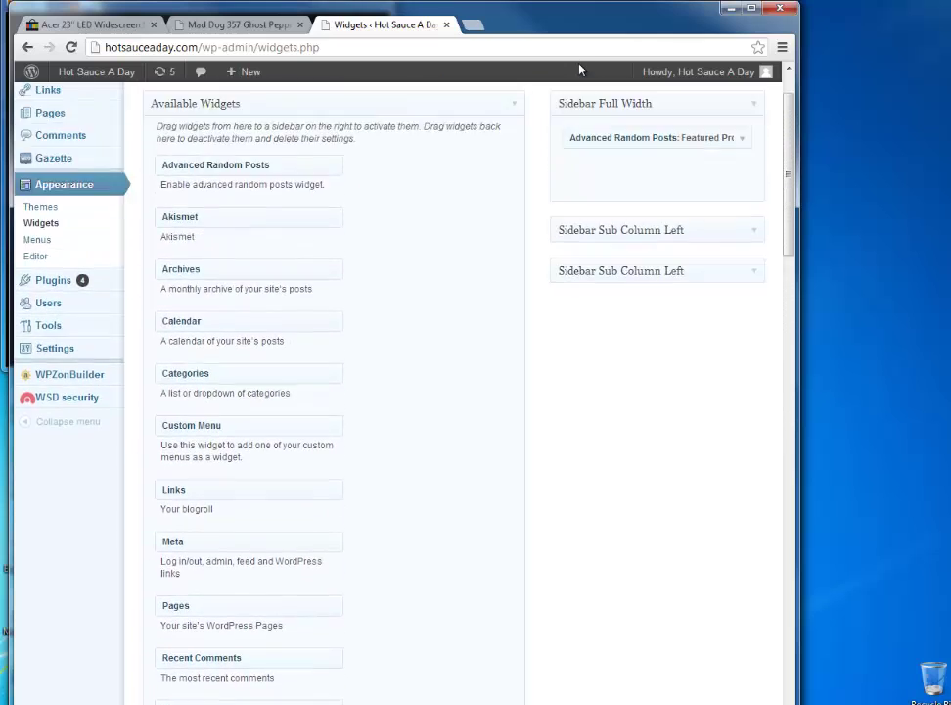
mouse_move(578, 68)
mouse_down()
mouse_move(651, 254)
mouse_move(696, 253)
mouse_up()
click(721, 335)
- Reload the Mad Dog product page to check the cart widget
click(252, 32)
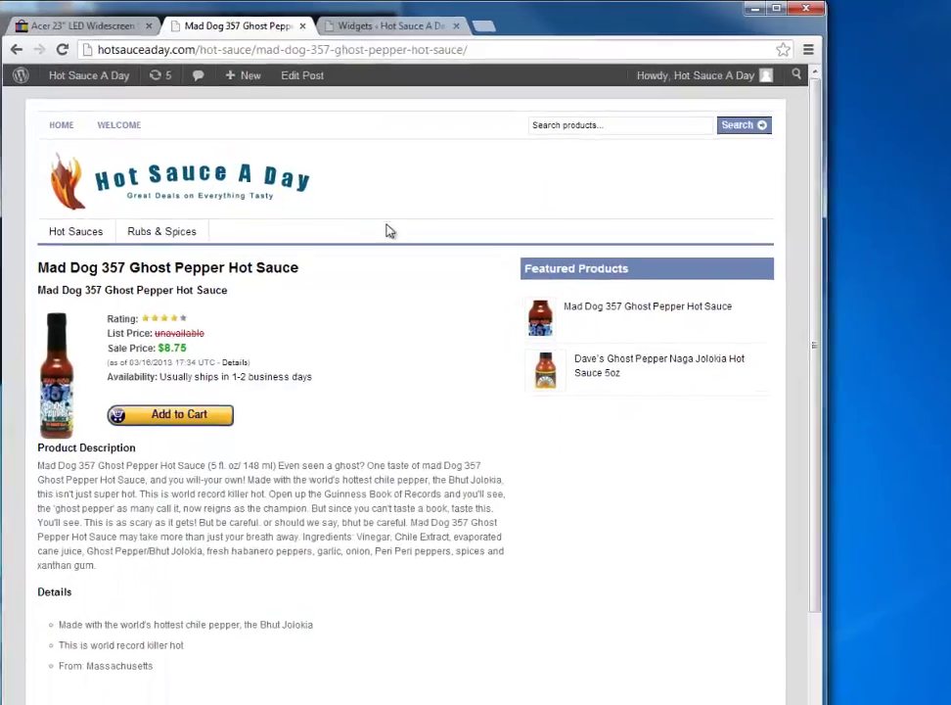
right_click(353, 203)
click(376, 245)
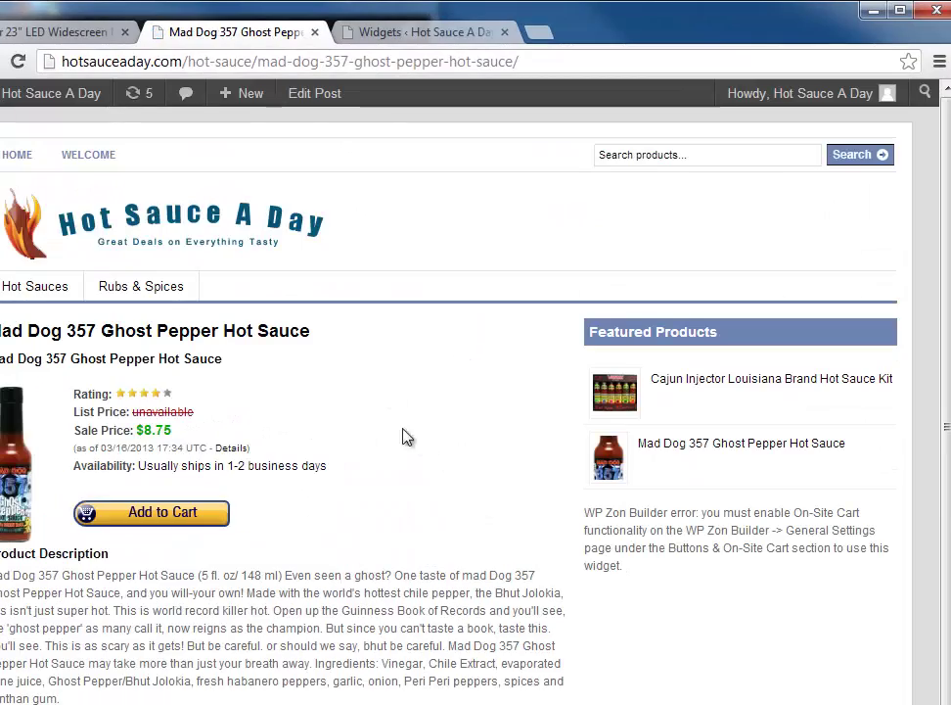
- Check On-Site Shopping Cart under Buttons & On-Site Cart in WPZonBuilder General Settings and save
click(378, 32)
click(14, 587)
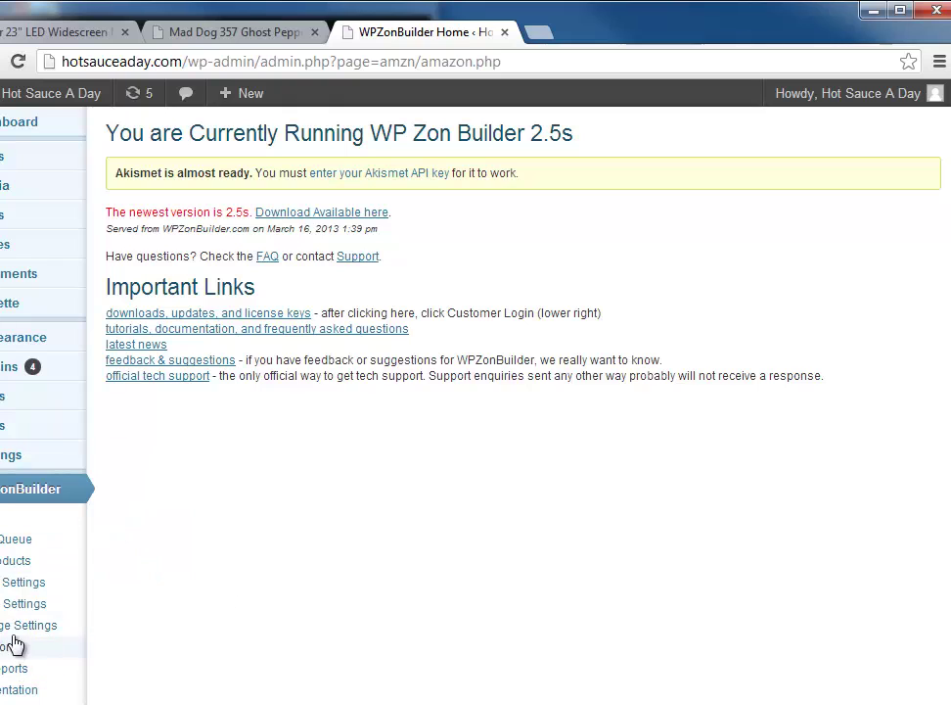
click(14, 583)
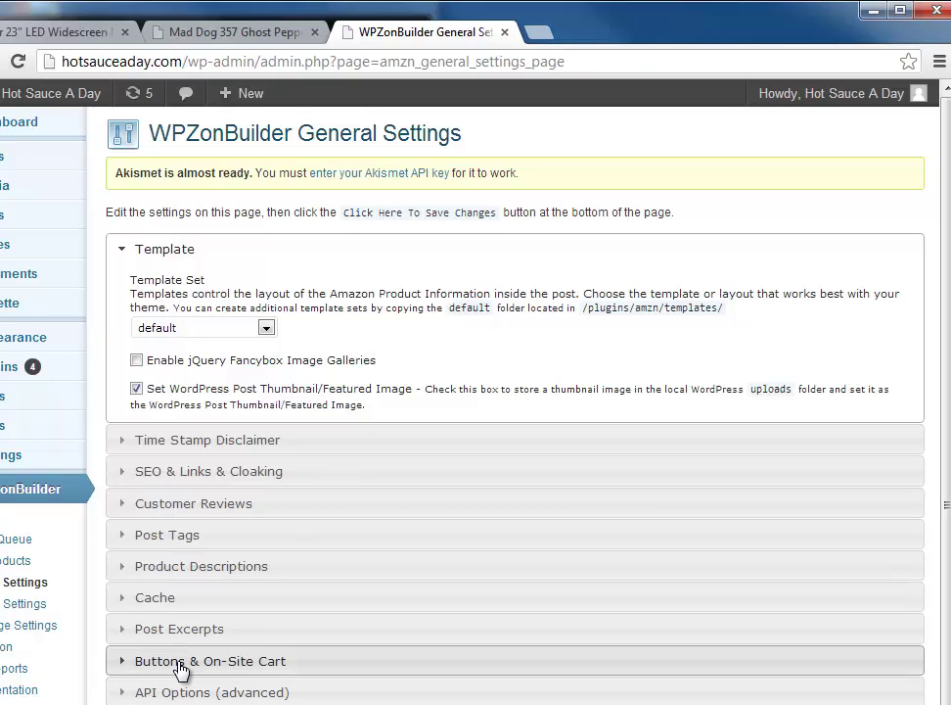
click(328, 663)
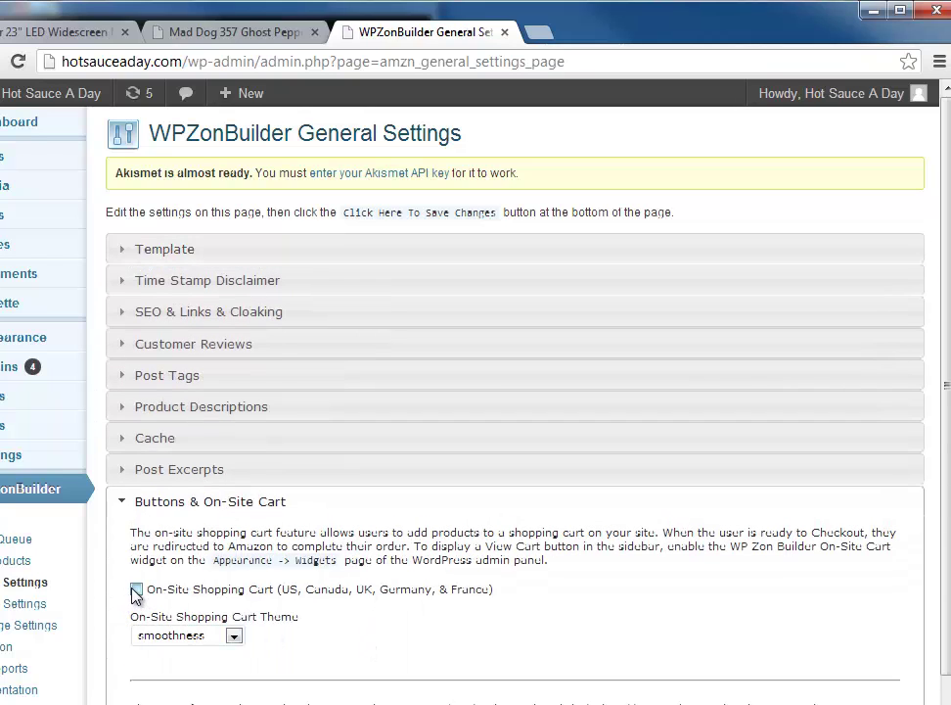
click(136, 590)
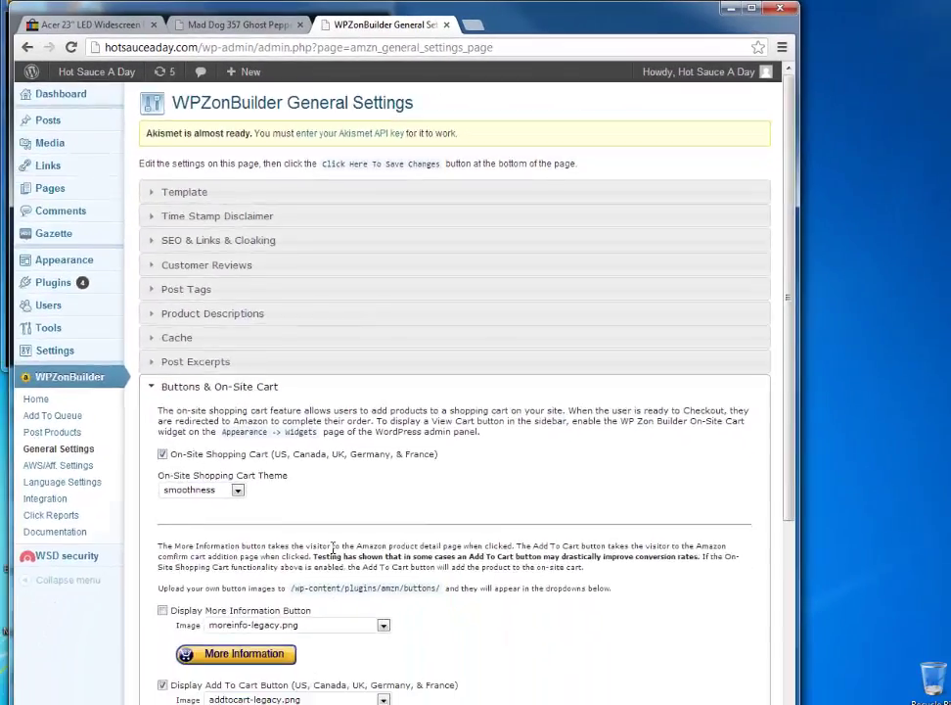
scroll(333, 550, down, 3)
click(435, 638)
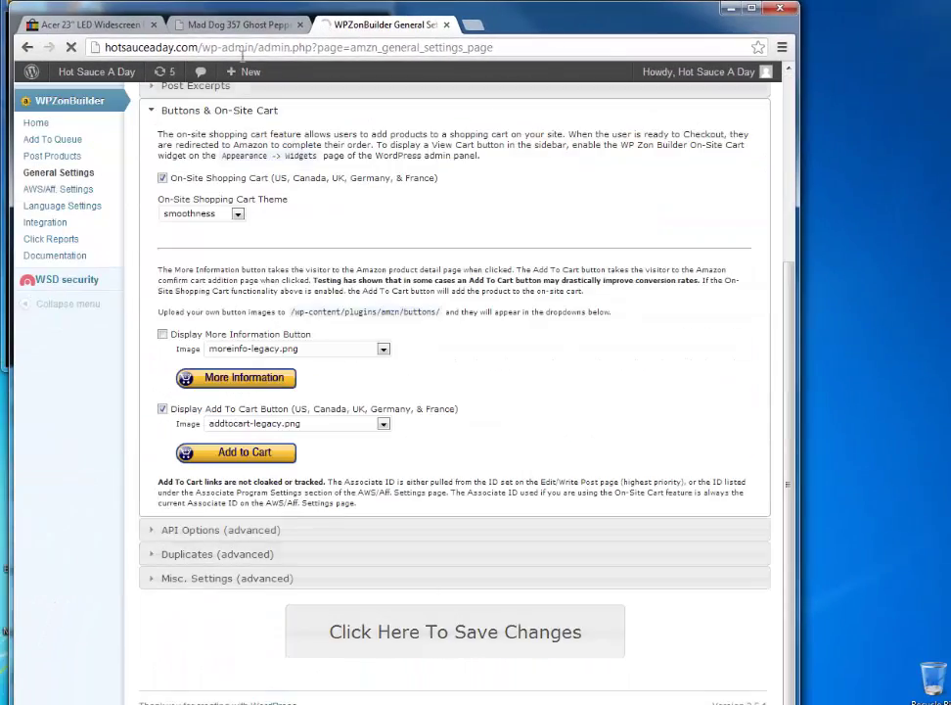
click(292, 21)
- Reload the product page, open the cart, and add the Mad Dog sauce with quantity 3
right_click(439, 229)
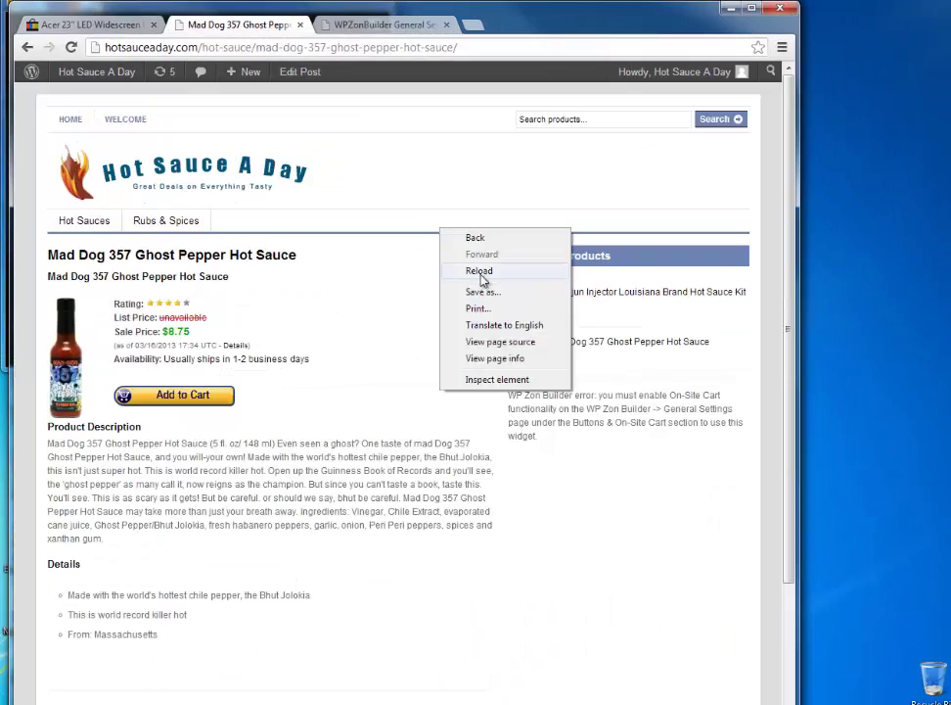
click(480, 272)
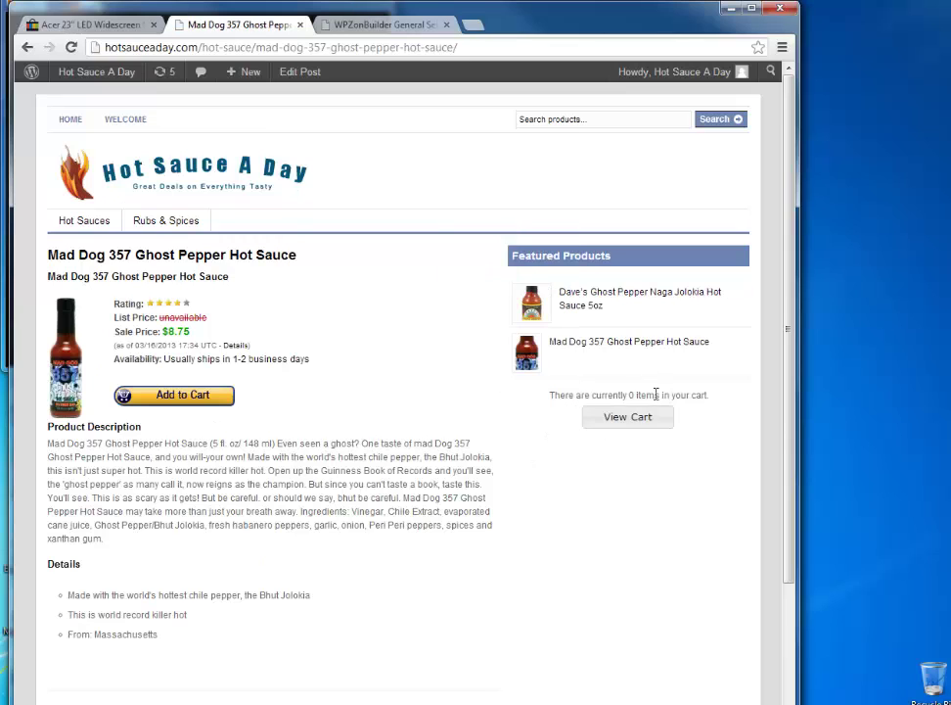
click(660, 414)
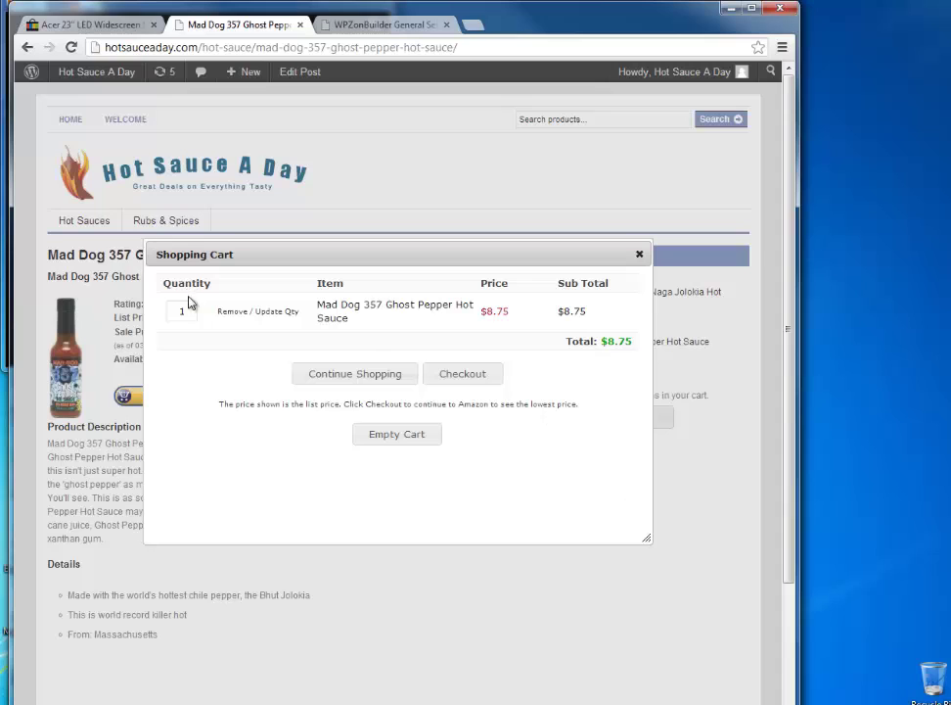
double_click(184, 309)
text(3)
click(373, 380)
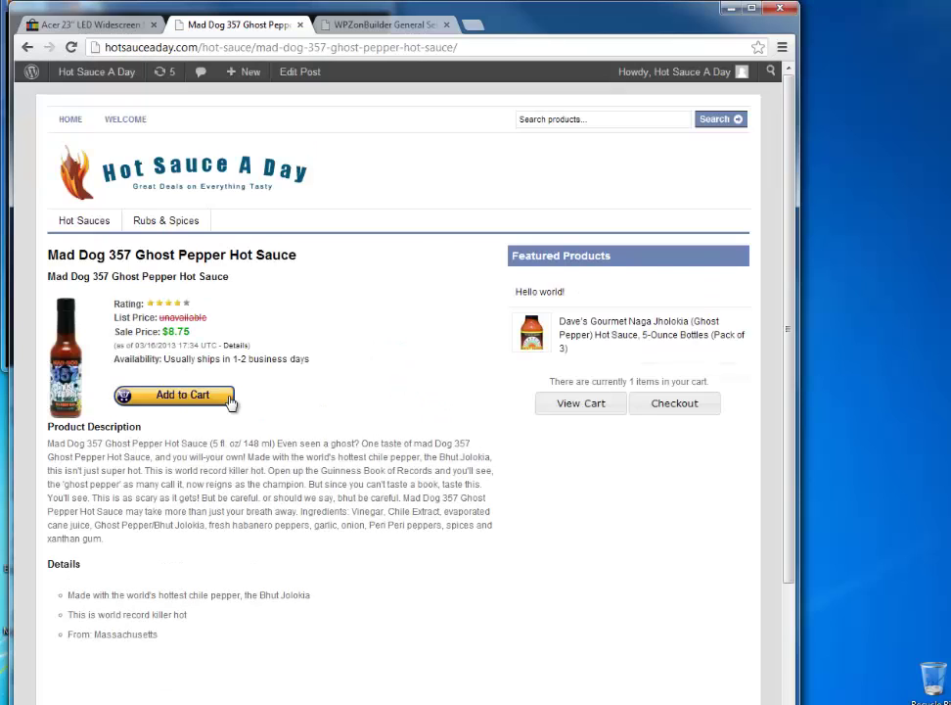
- Update the cart quantity to 3, check out to Amazon, then close the Amazon tab
click(599, 409)
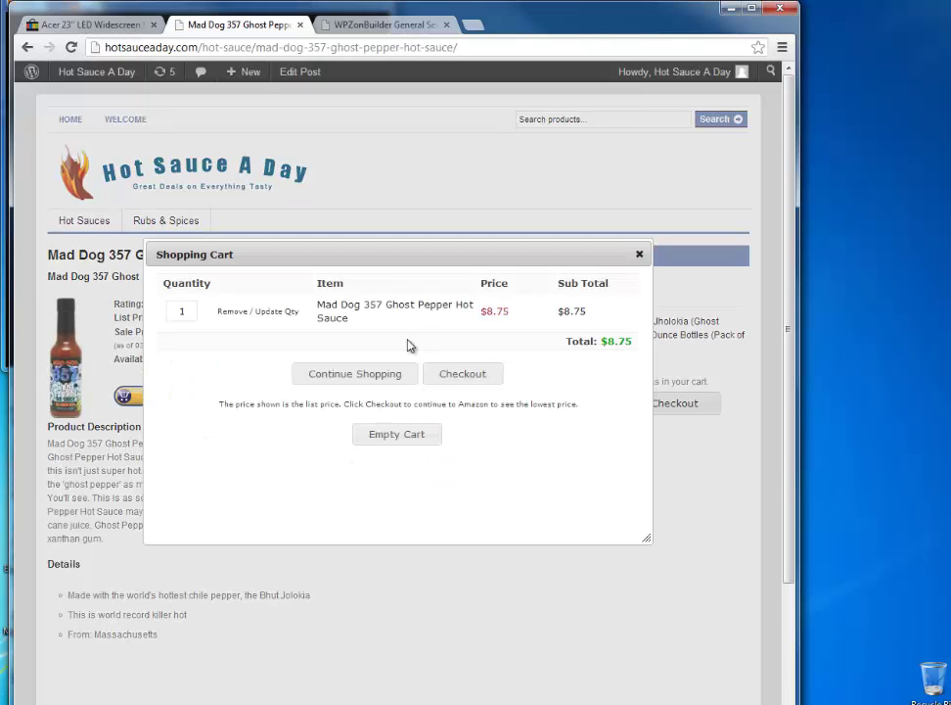
double_click(170, 310)
text(3)
click(277, 321)
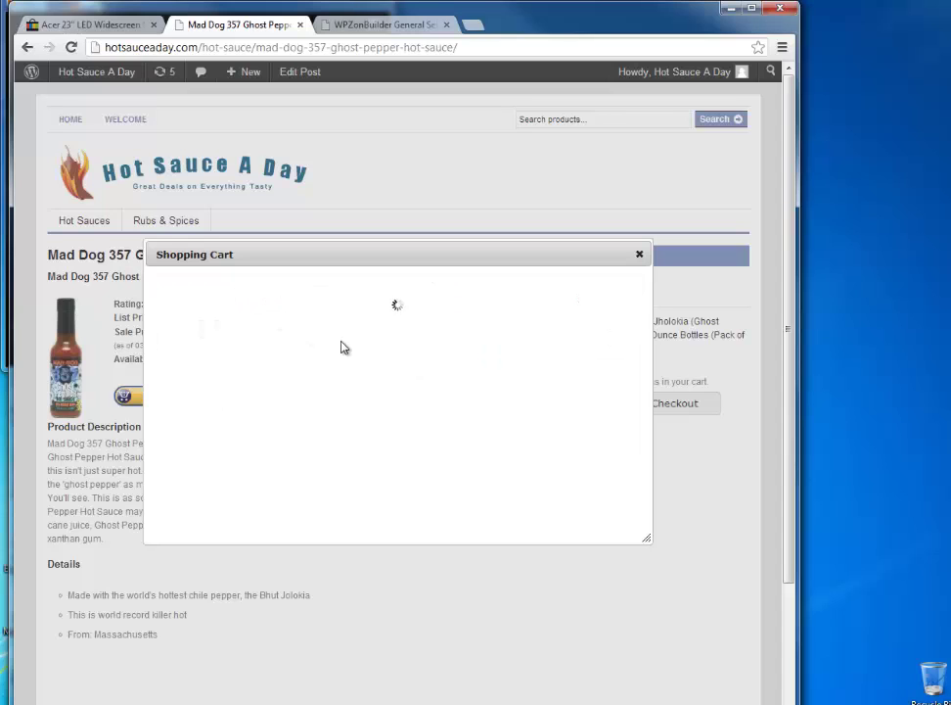
click(485, 387)
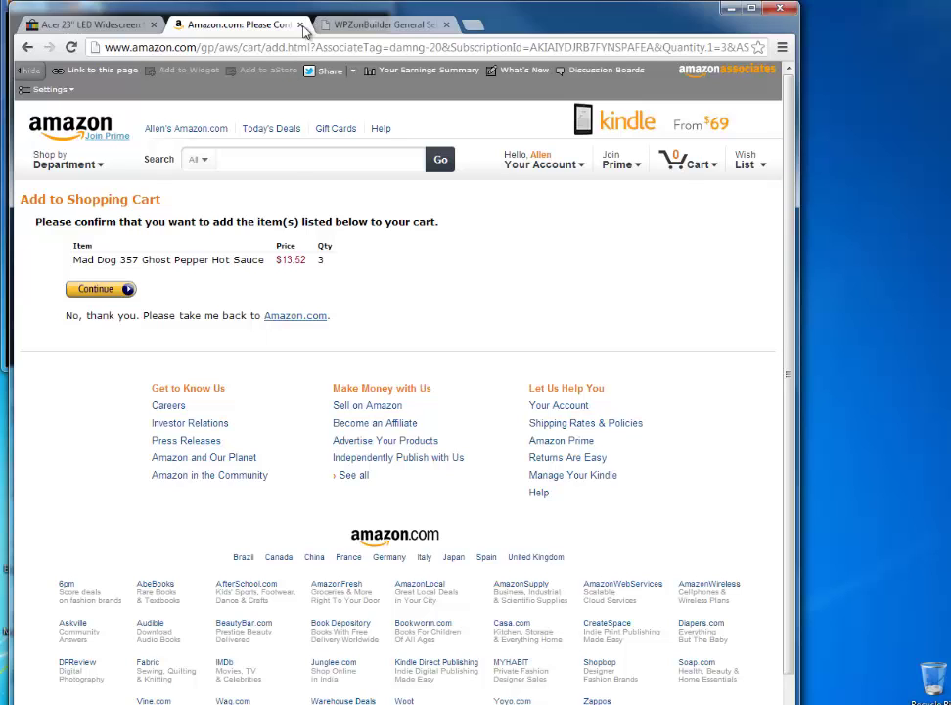
click(302, 25)
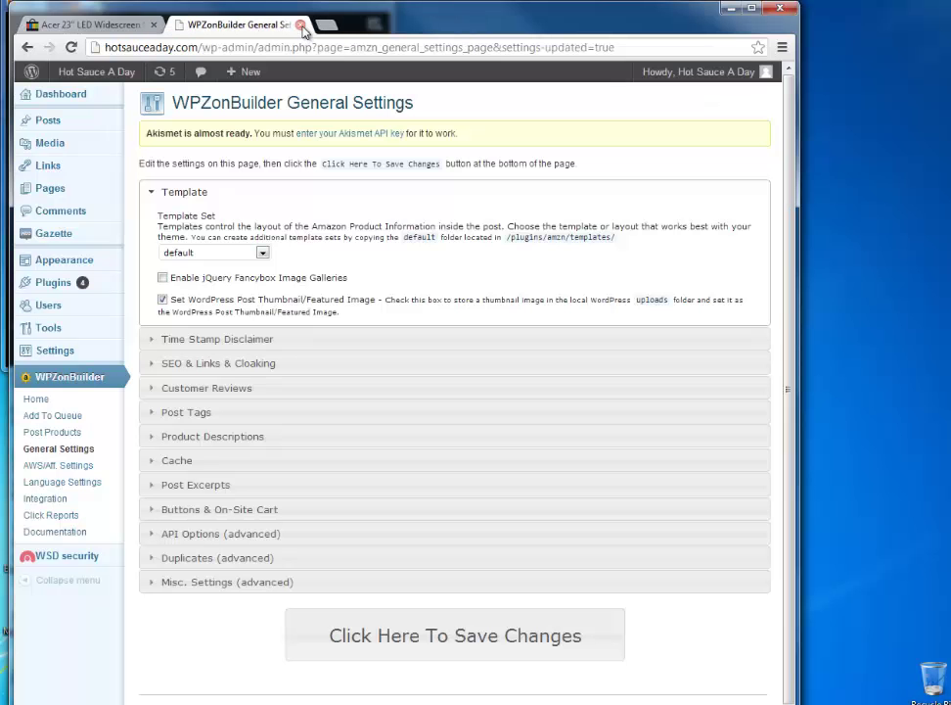